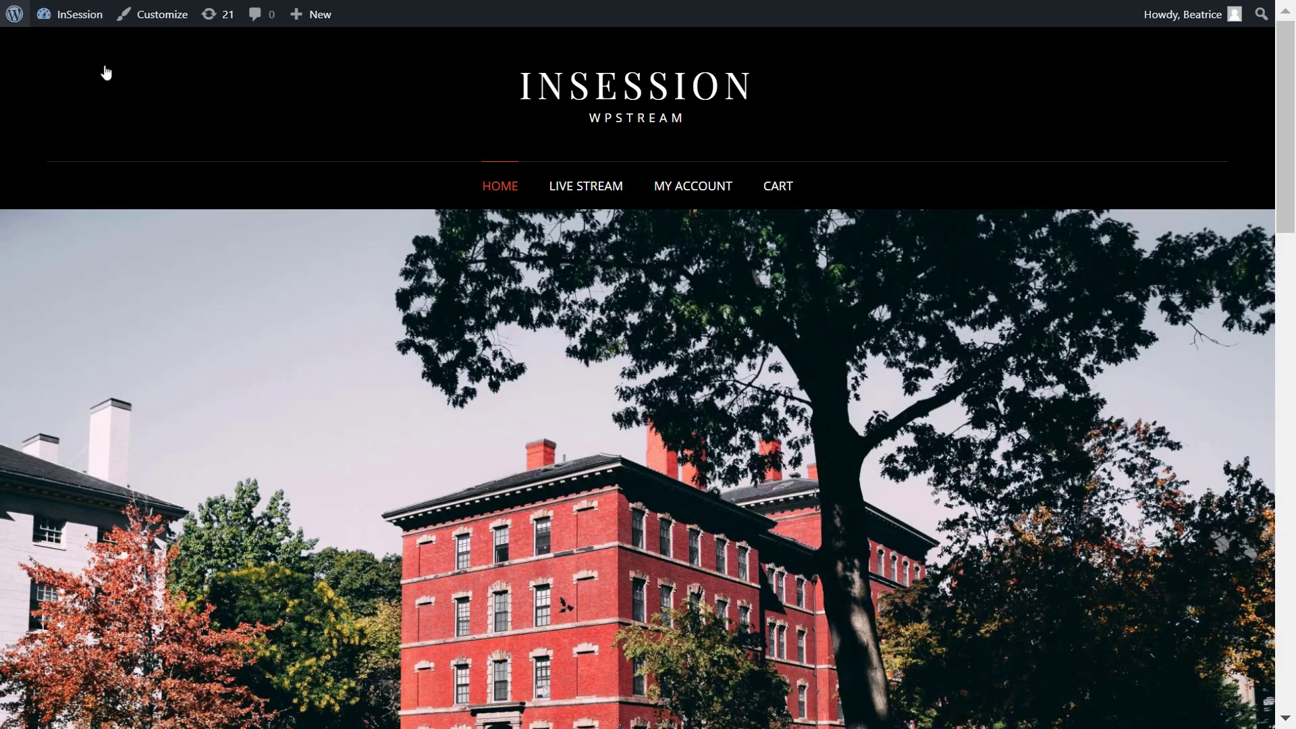
Step: Enter the WordPress admin area and view the Installed Plugins list to find WpStream
{"action": "left_click", "coordinate": [14, 17]}
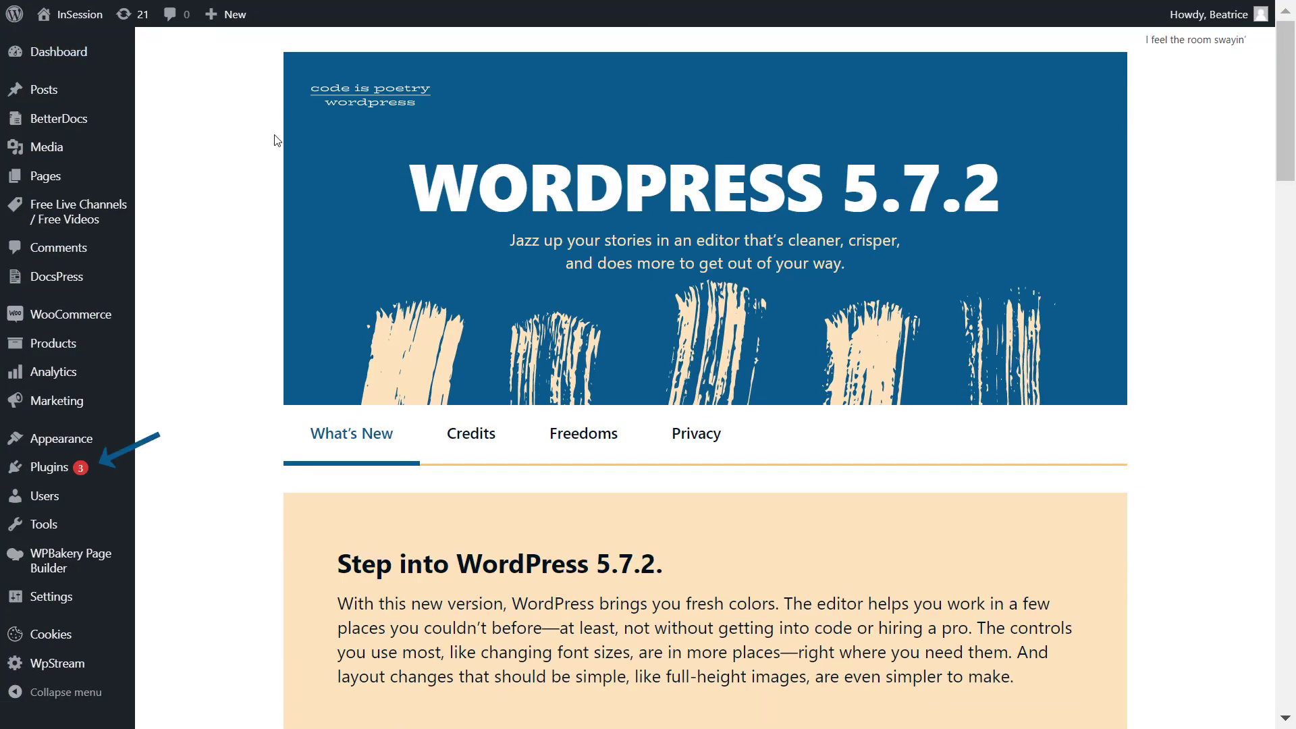
{"action": "mouse_move", "coordinate": [50, 467]}
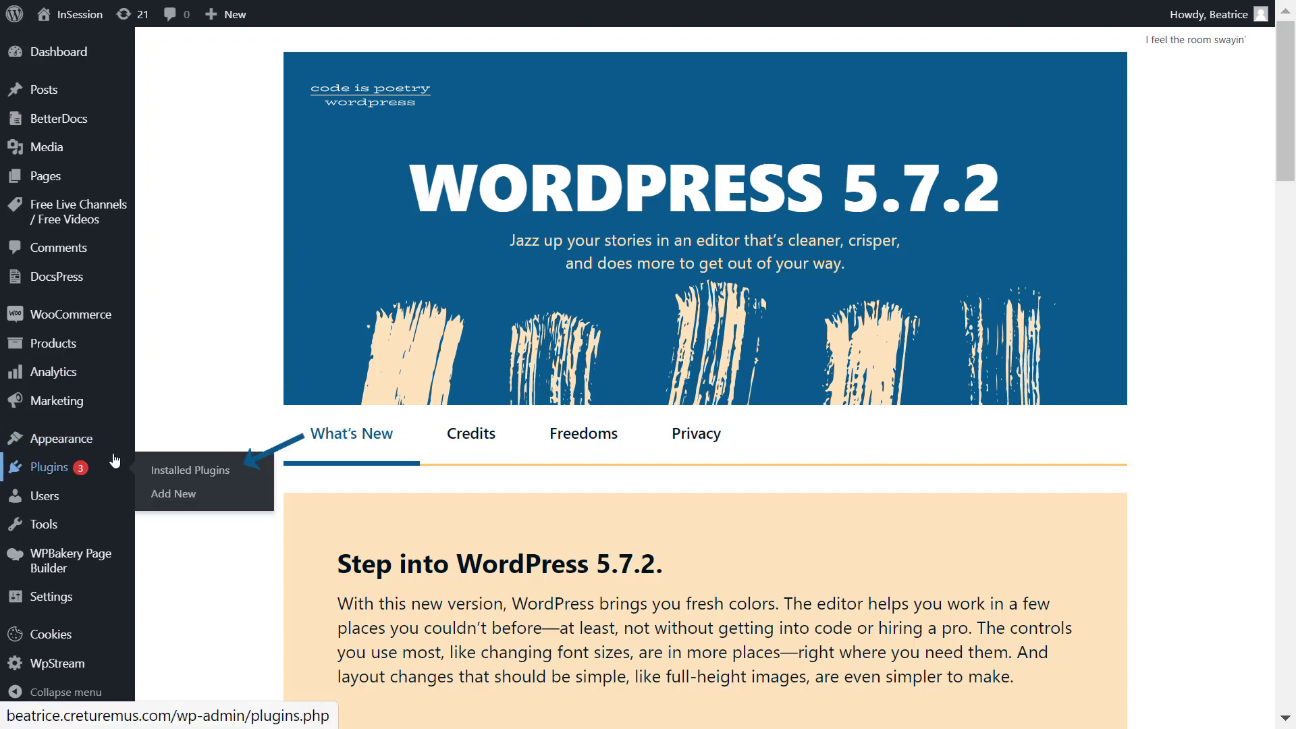
{"action": "left_click", "coordinate": [155, 477]}
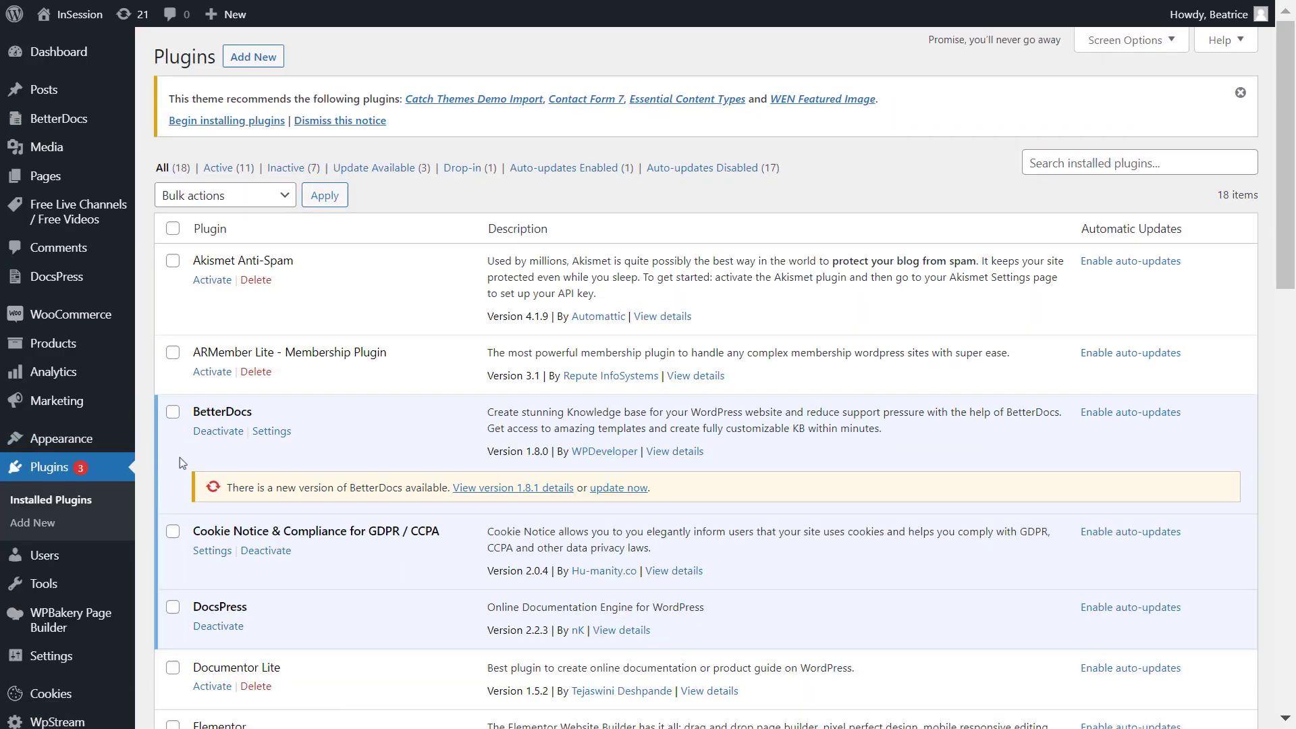
{"action": "scroll", "coordinate": [396, 356], "scroll_direction": "down", "scroll_amount": 5}
{"action": "scroll", "coordinate": [396, 357], "scroll_direction": "down", "scroll_amount": 10}
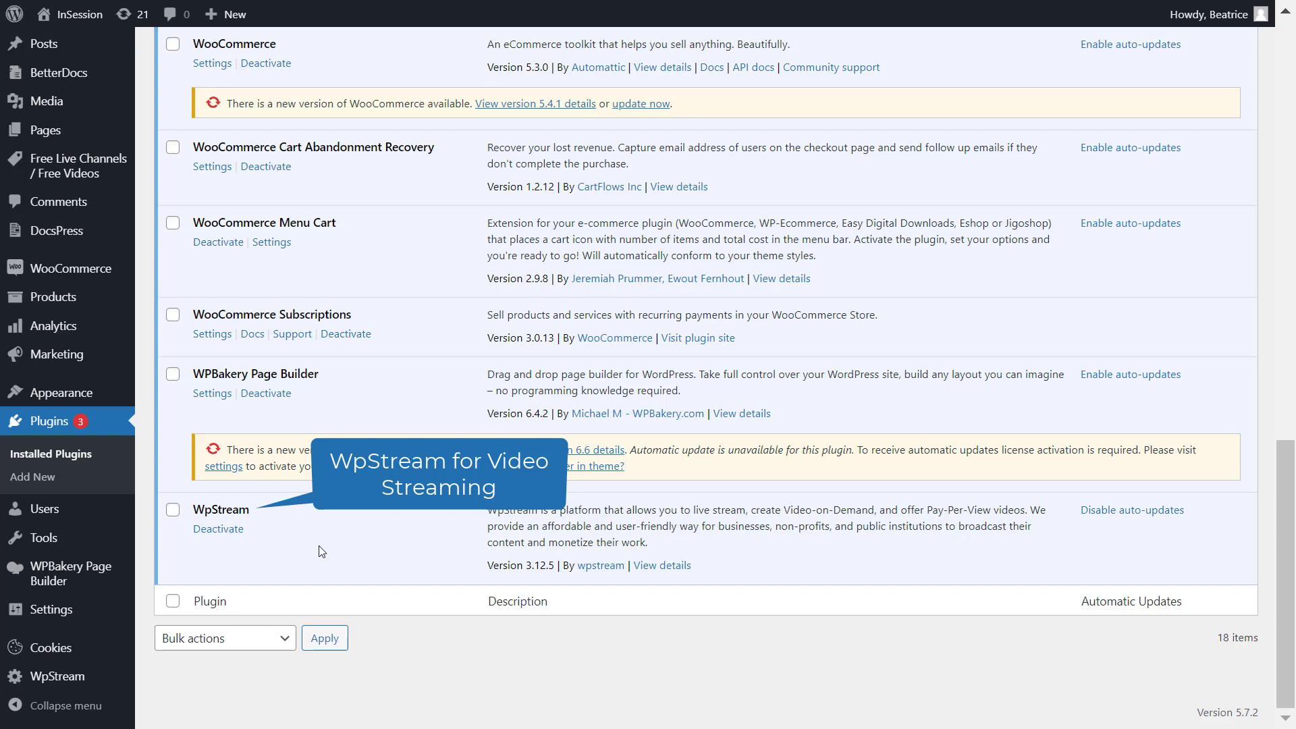
{"action": "mouse_move", "coordinate": [58, 675]}
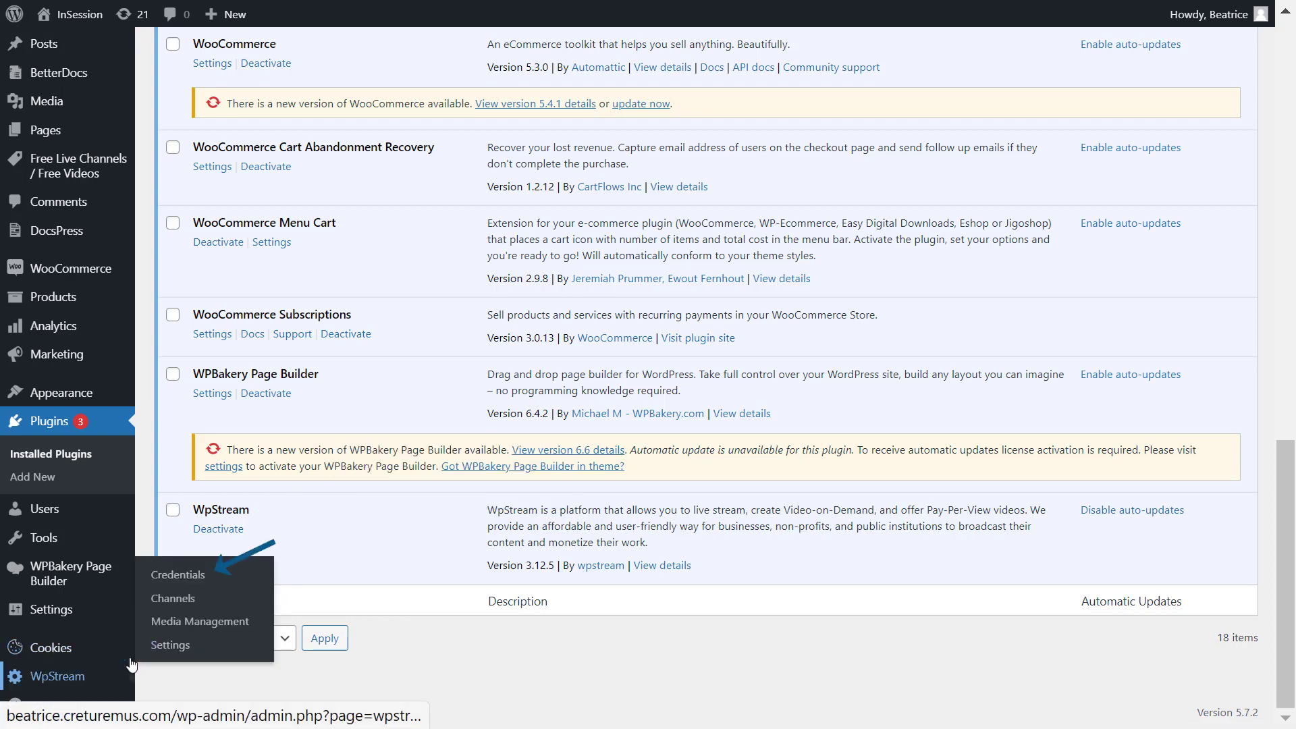
Step: Go to the WpStream Credentials settings page in WordPress
{"action": "left_click", "coordinate": [198, 579]}
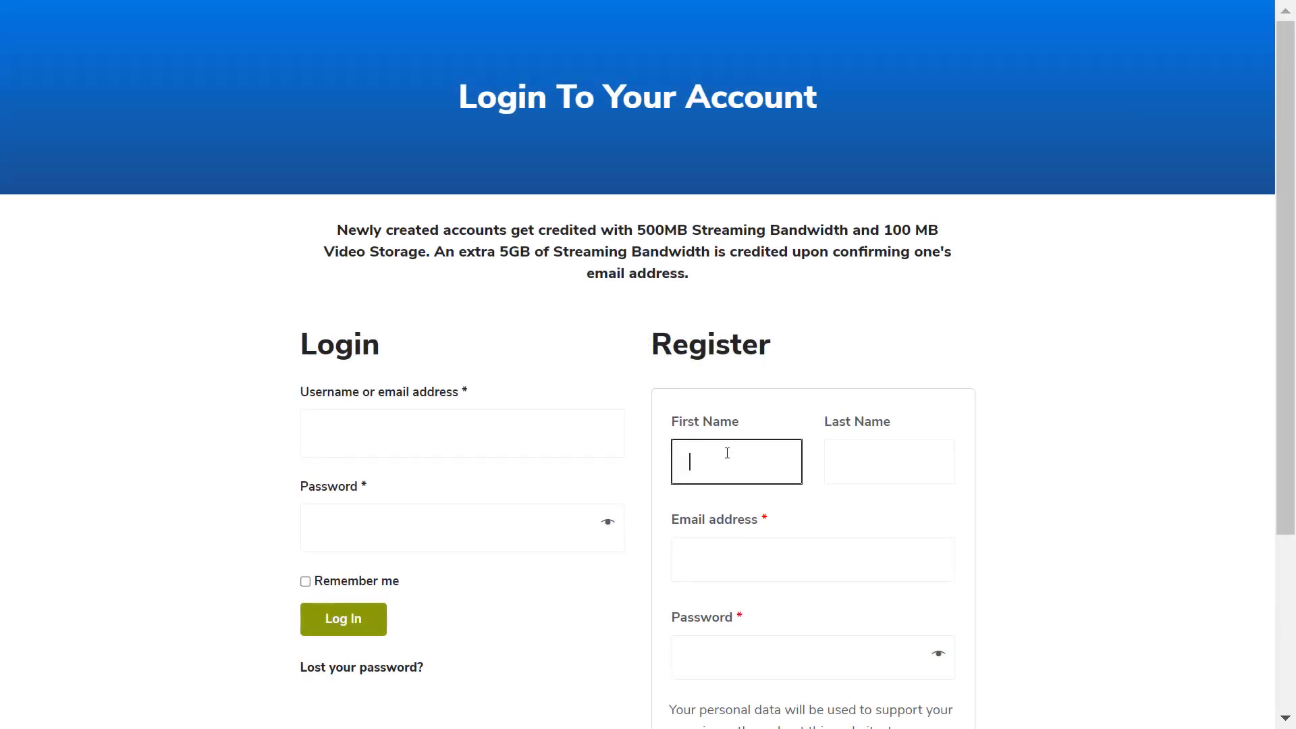
{"action": "type", "text": "A"}
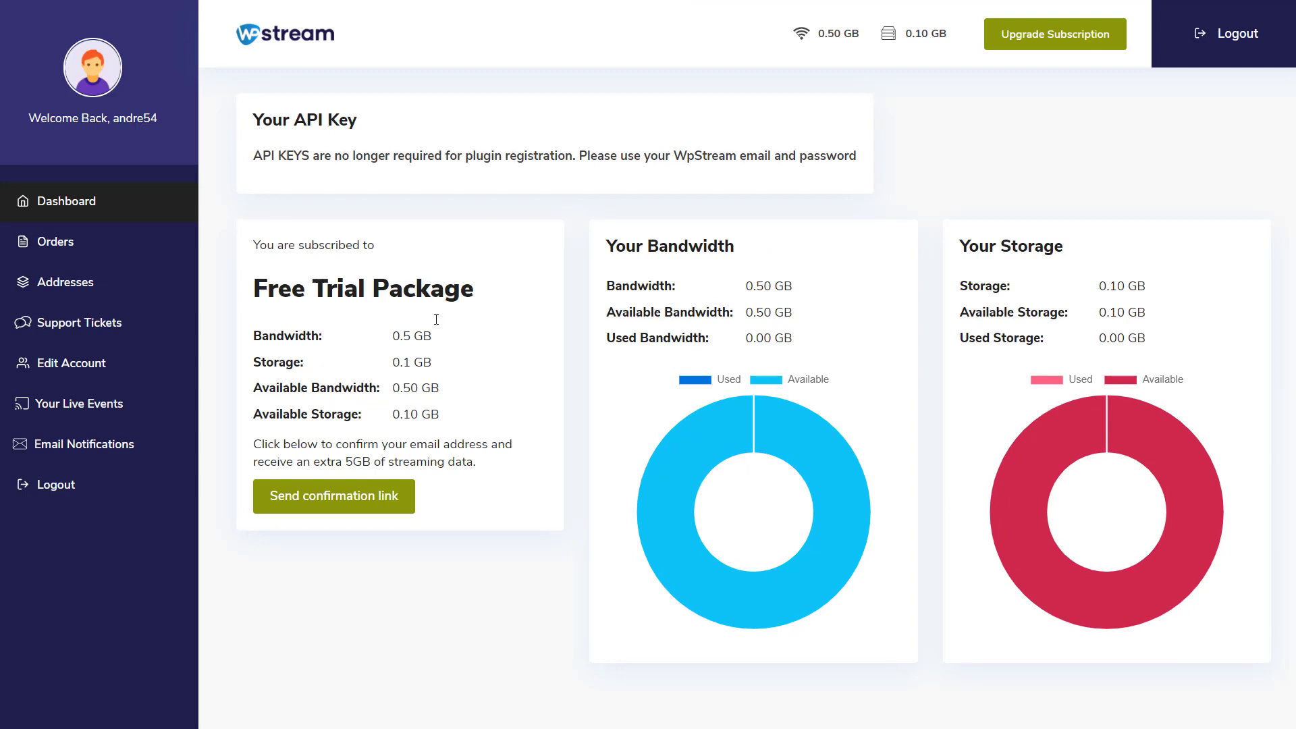
Step: Request the email confirmation link, then save the WpStream email and password under Credentials
{"action": "left_click", "coordinate": [387, 506]}
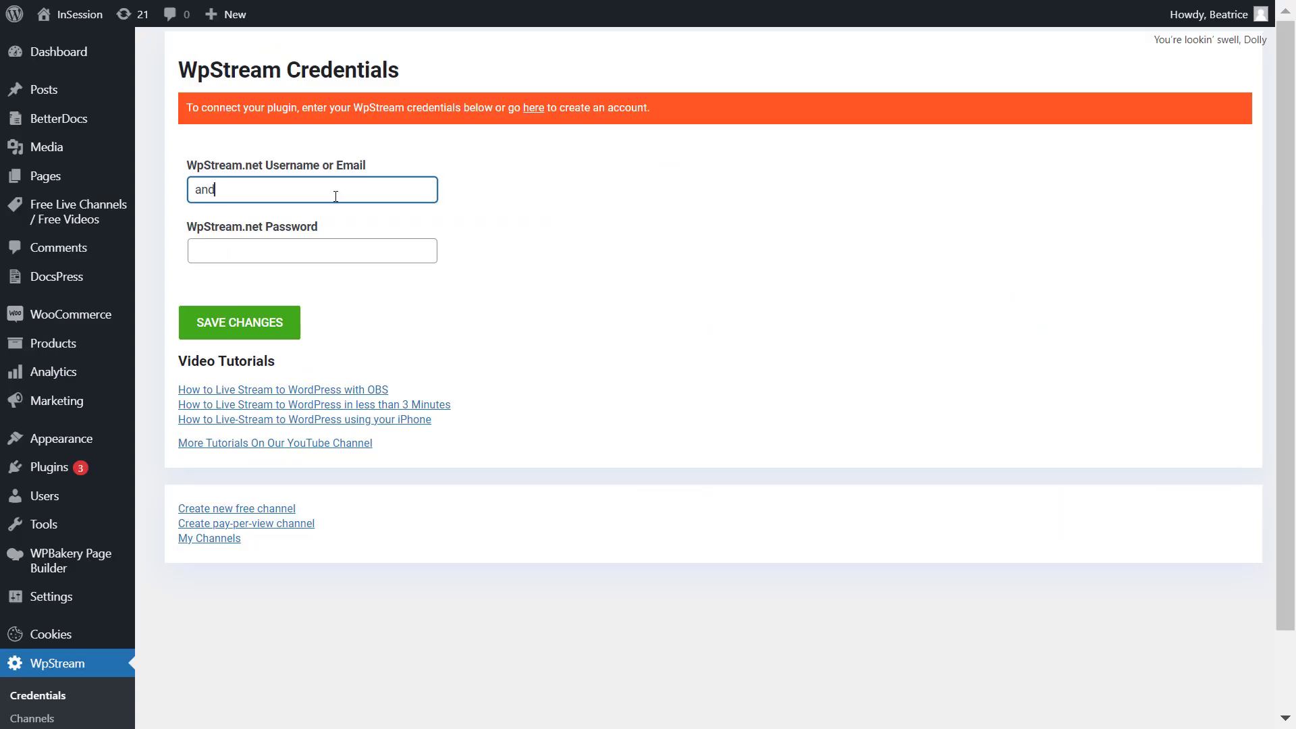
{"action": "key", "text": "Tab"}
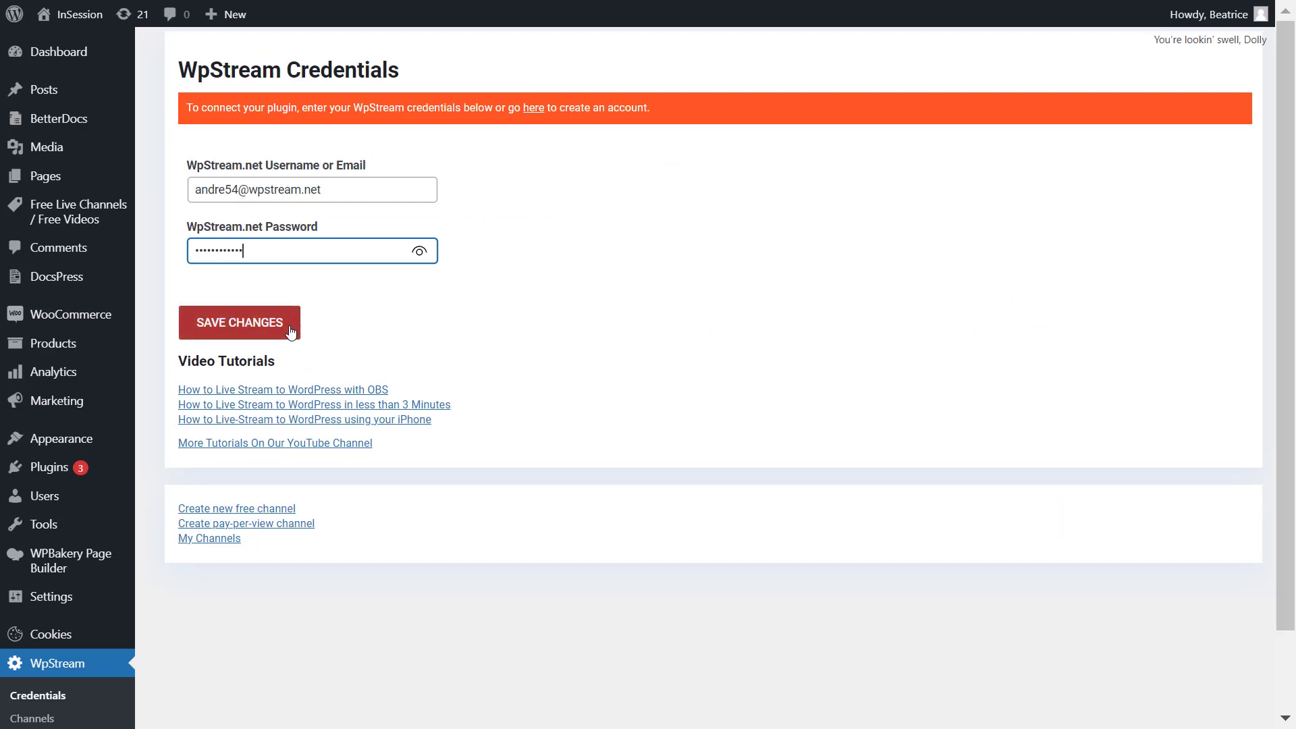
{"action": "left_click", "coordinate": [290, 332]}
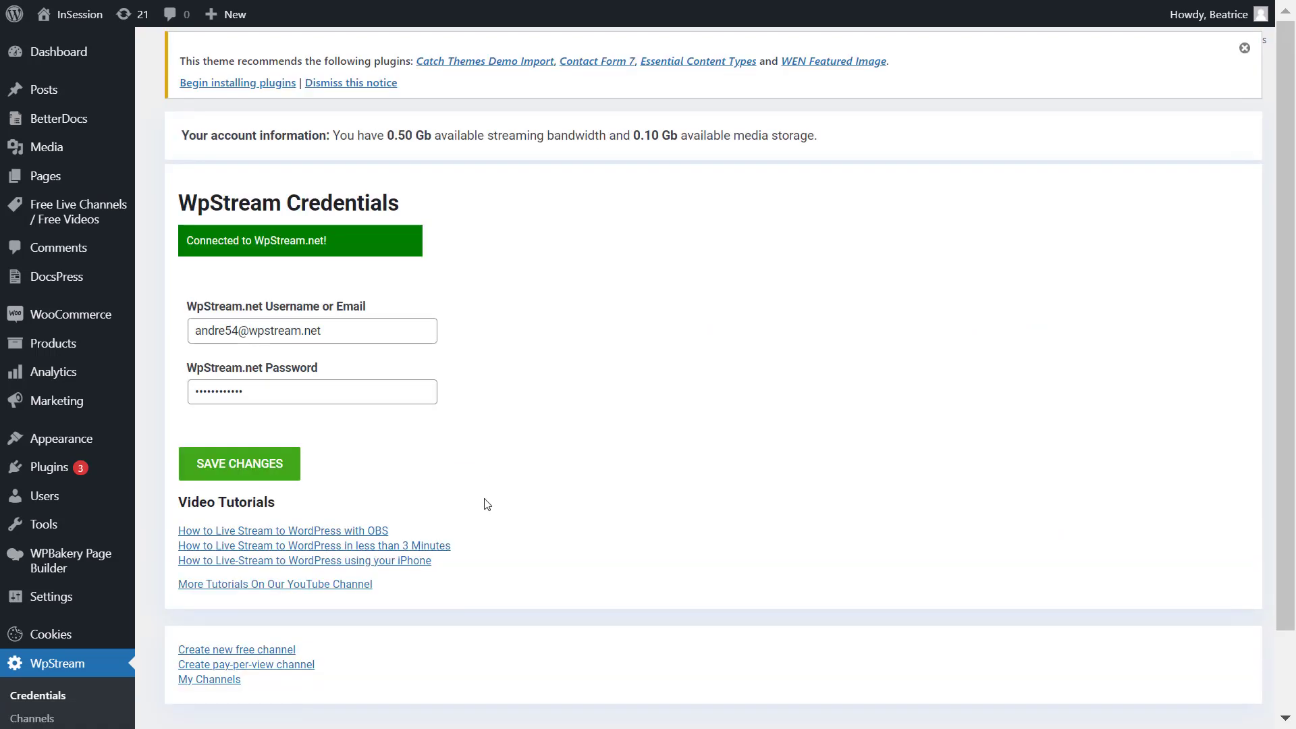
{"action": "scroll", "coordinate": [483, 503], "scroll_direction": "down", "scroll_amount": 2}
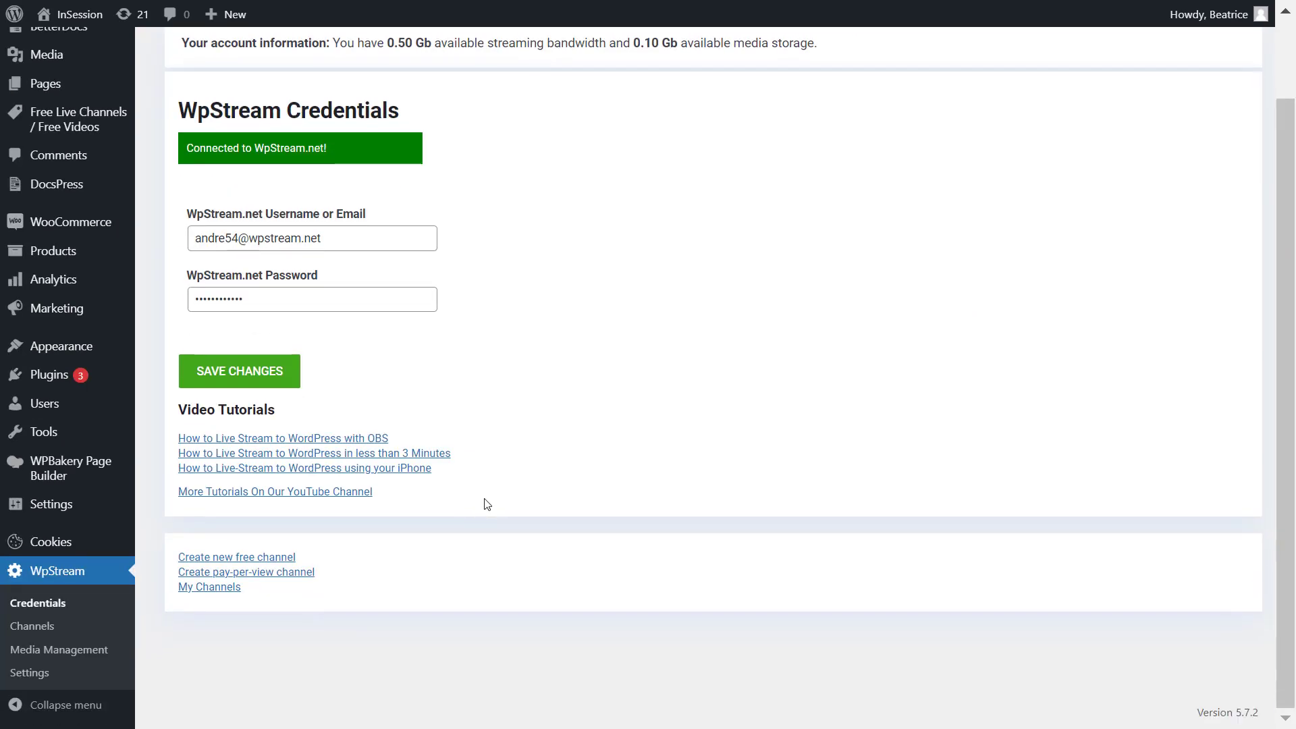
Step: Publish a new free WpStream channel titled 'Zoom Meeting' with a featured image
{"action": "left_click", "coordinate": [69, 634]}
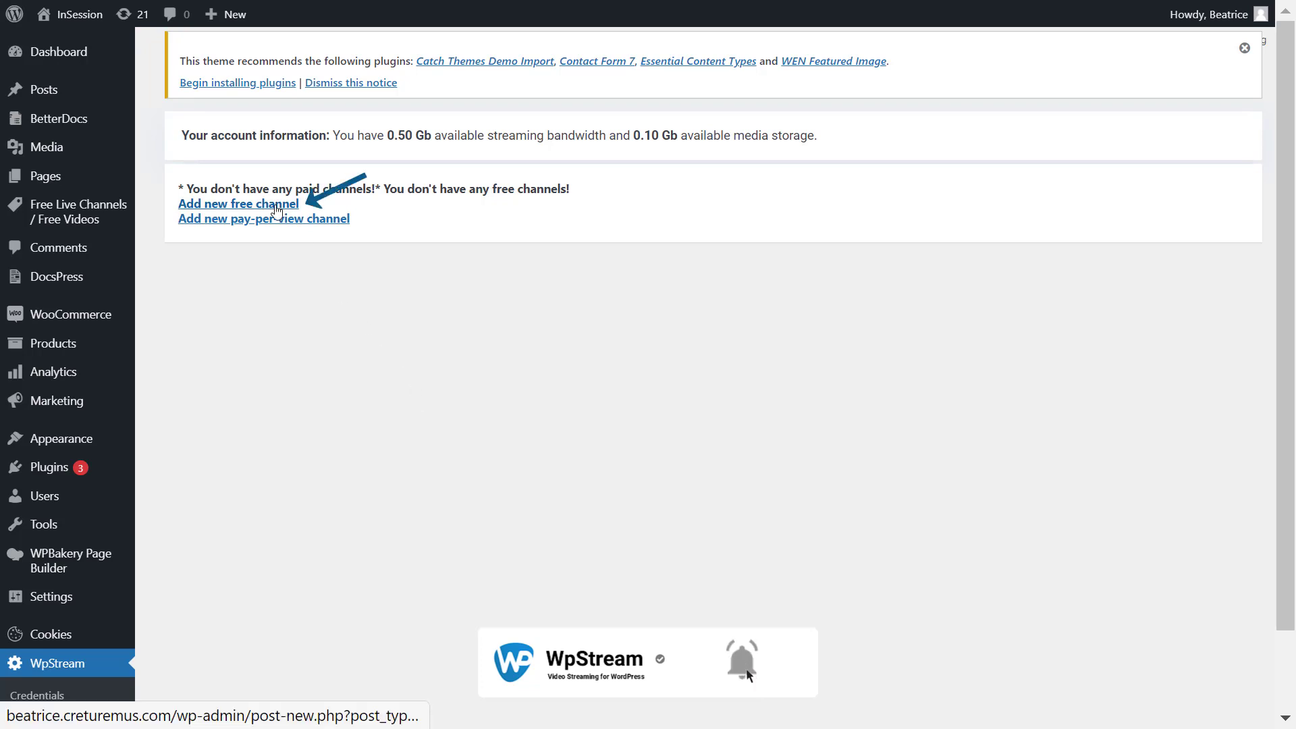
{"action": "left_click", "coordinate": [276, 210]}
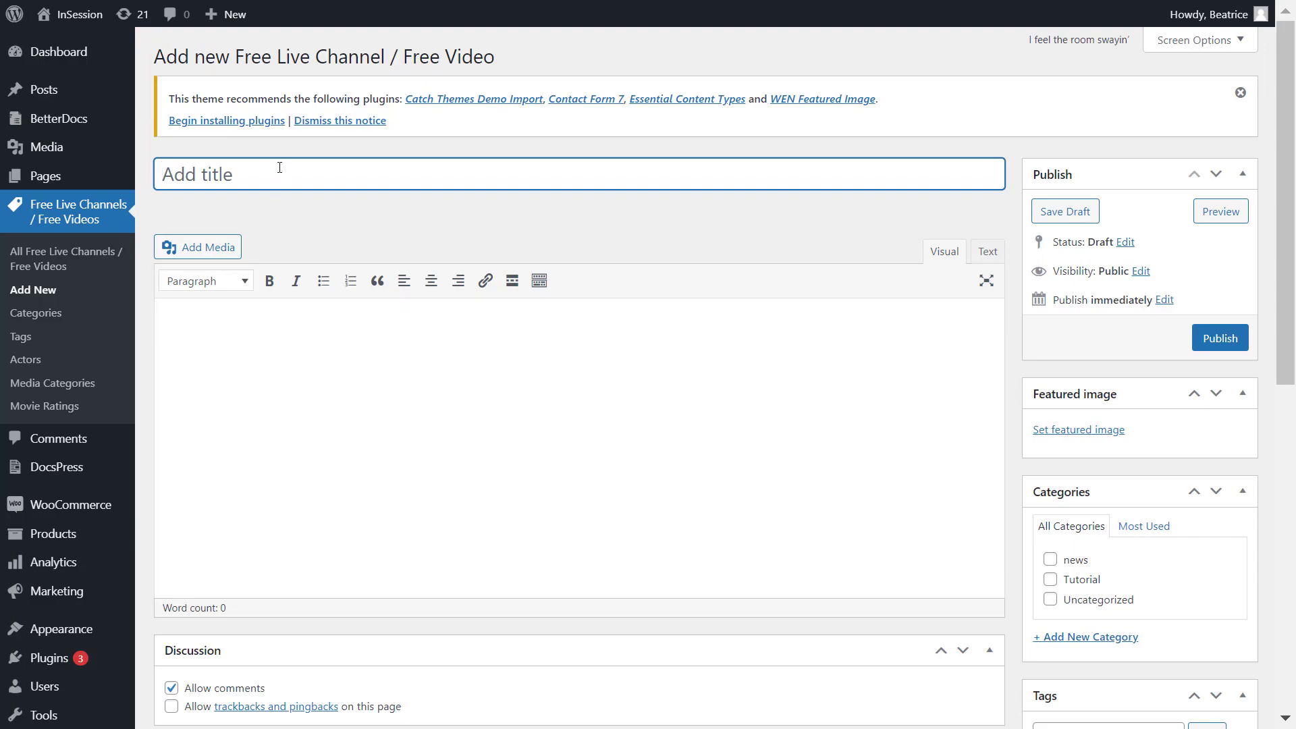
{"action": "type", "text": "Zoom Meeting"}
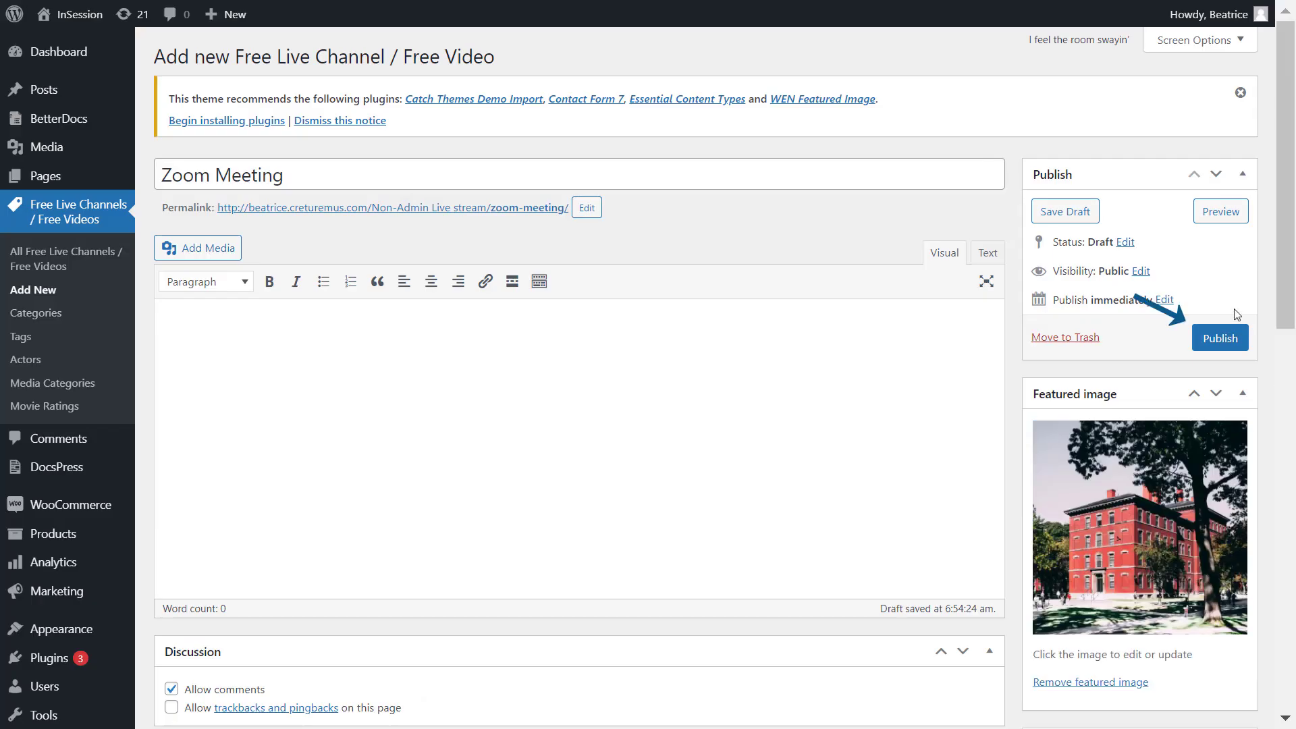
{"action": "left_click", "coordinate": [1227, 340]}
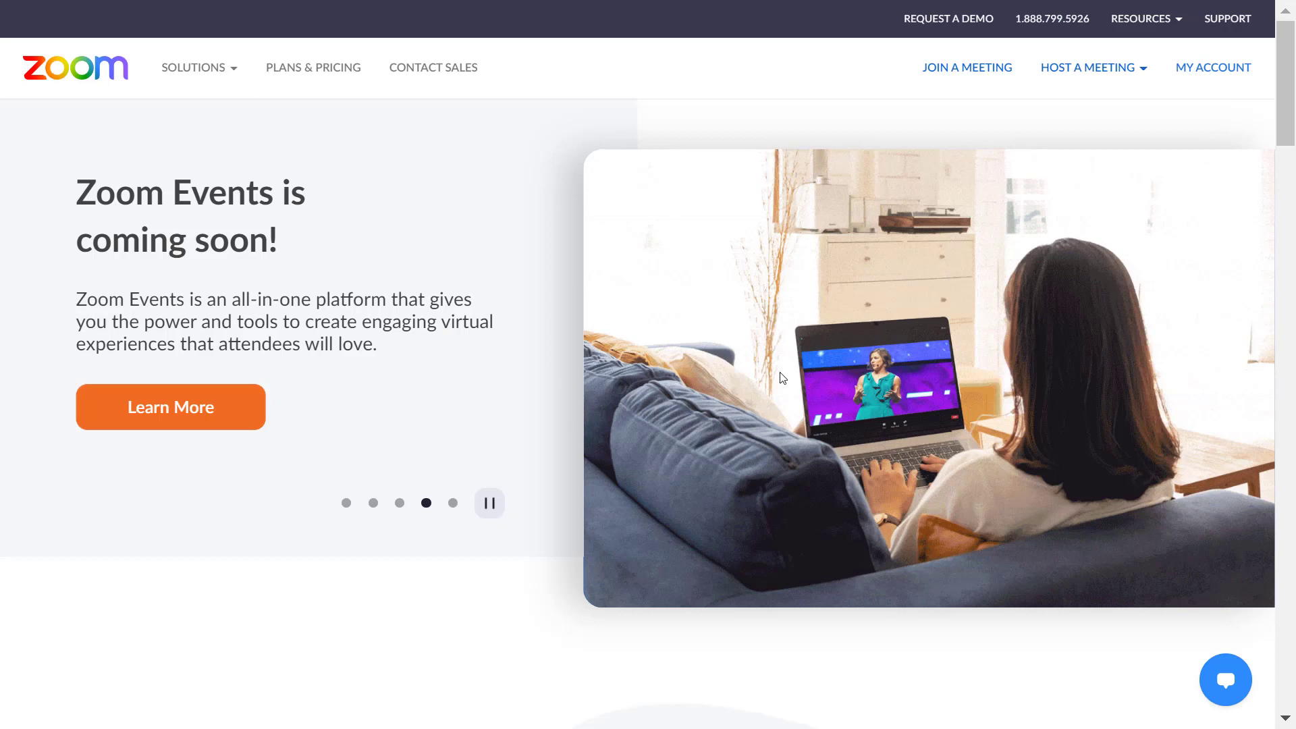
{"action": "scroll", "coordinate": [760, 460], "scroll_direction": "down", "scroll_amount": 5}
{"action": "scroll", "coordinate": [760, 463], "scroll_direction": "down", "scroll_amount": 2}
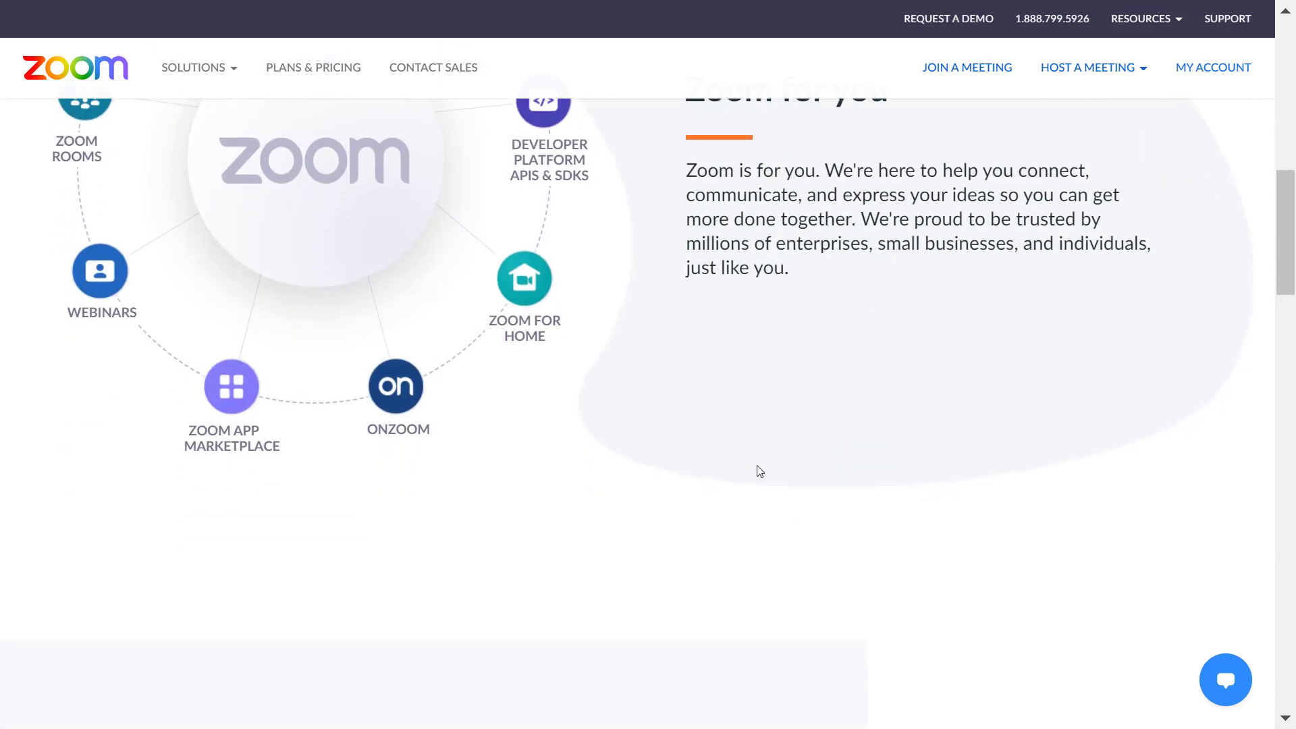
{"action": "scroll", "coordinate": [758, 466], "scroll_direction": "down", "scroll_amount": 4}
{"action": "scroll", "coordinate": [758, 469], "scroll_direction": "down", "scroll_amount": 1}
{"action": "scroll", "coordinate": [758, 471], "scroll_direction": "down", "scroll_amount": 2}
{"action": "scroll", "coordinate": [757, 471], "scroll_direction": "down", "scroll_amount": 4}
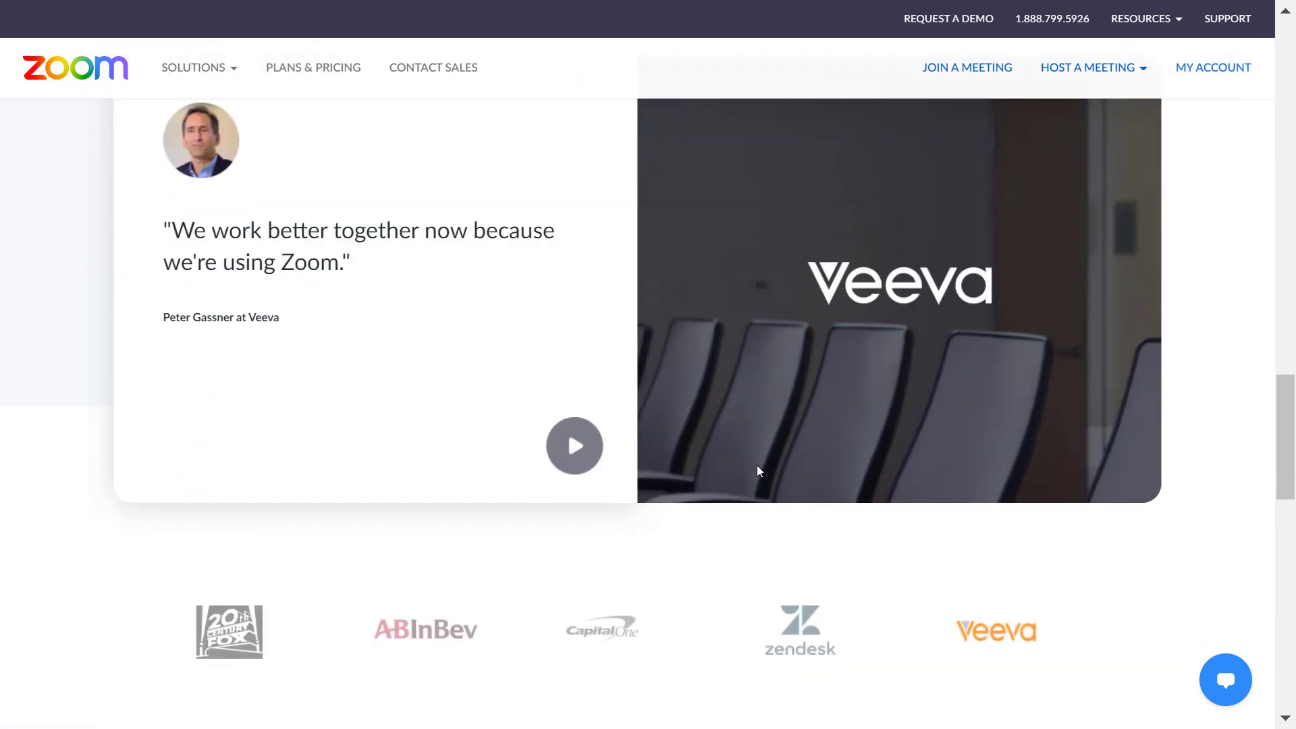
{"action": "scroll", "coordinate": [757, 471], "scroll_direction": "down", "scroll_amount": 4}
{"action": "scroll", "coordinate": [758, 471], "scroll_direction": "down", "scroll_amount": 3}
{"action": "scroll", "coordinate": [759, 468], "scroll_direction": "down", "scroll_amount": 5}
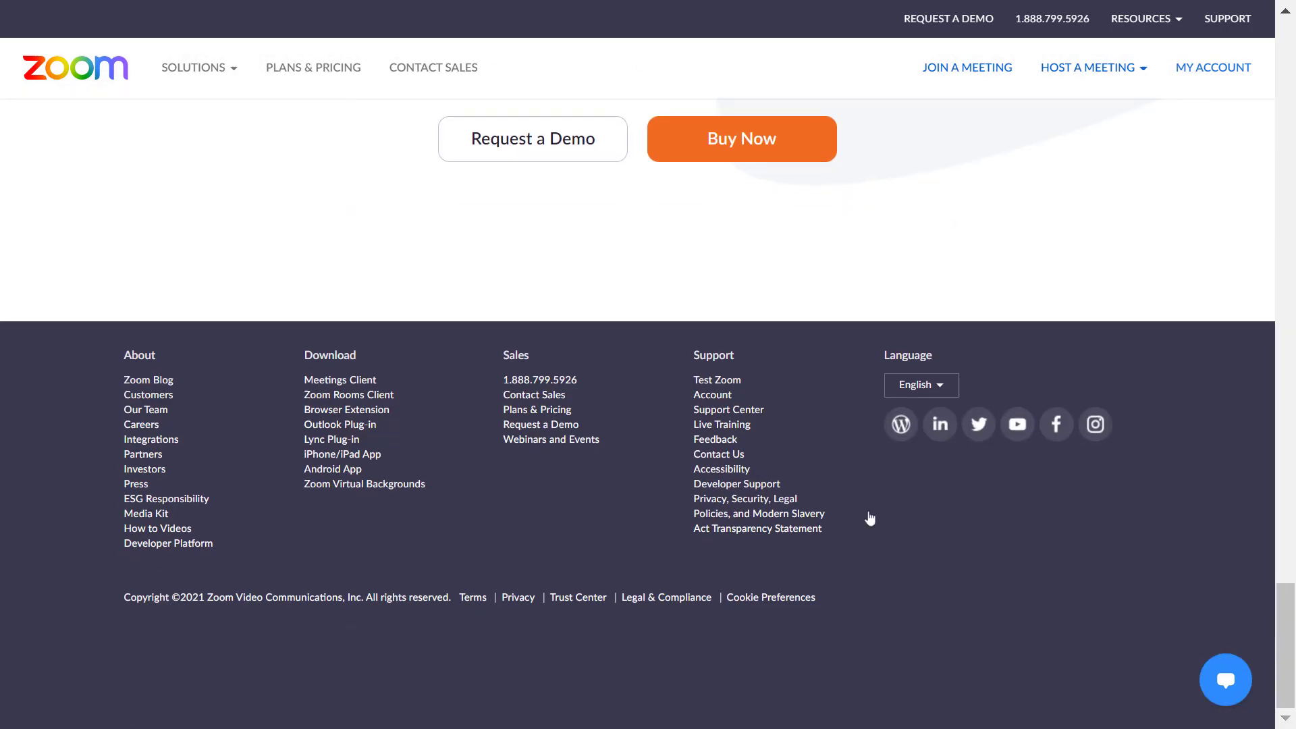
{"action": "left_click_drag", "start_coordinate": [1285, 638], "coordinate": [1284, 8]}
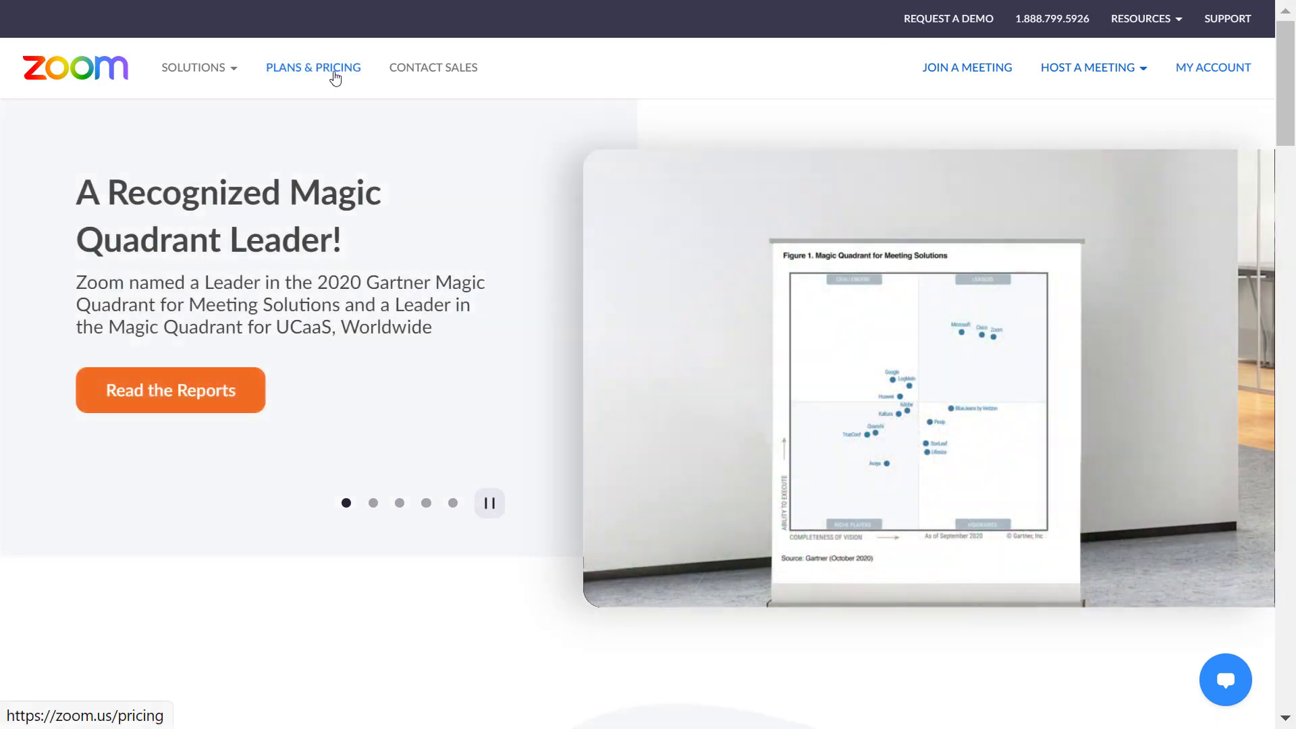
Step: View Zoom's Plans & Pricing with annual billing prices, then go to the account Profile
{"action": "left_click", "coordinate": [335, 78]}
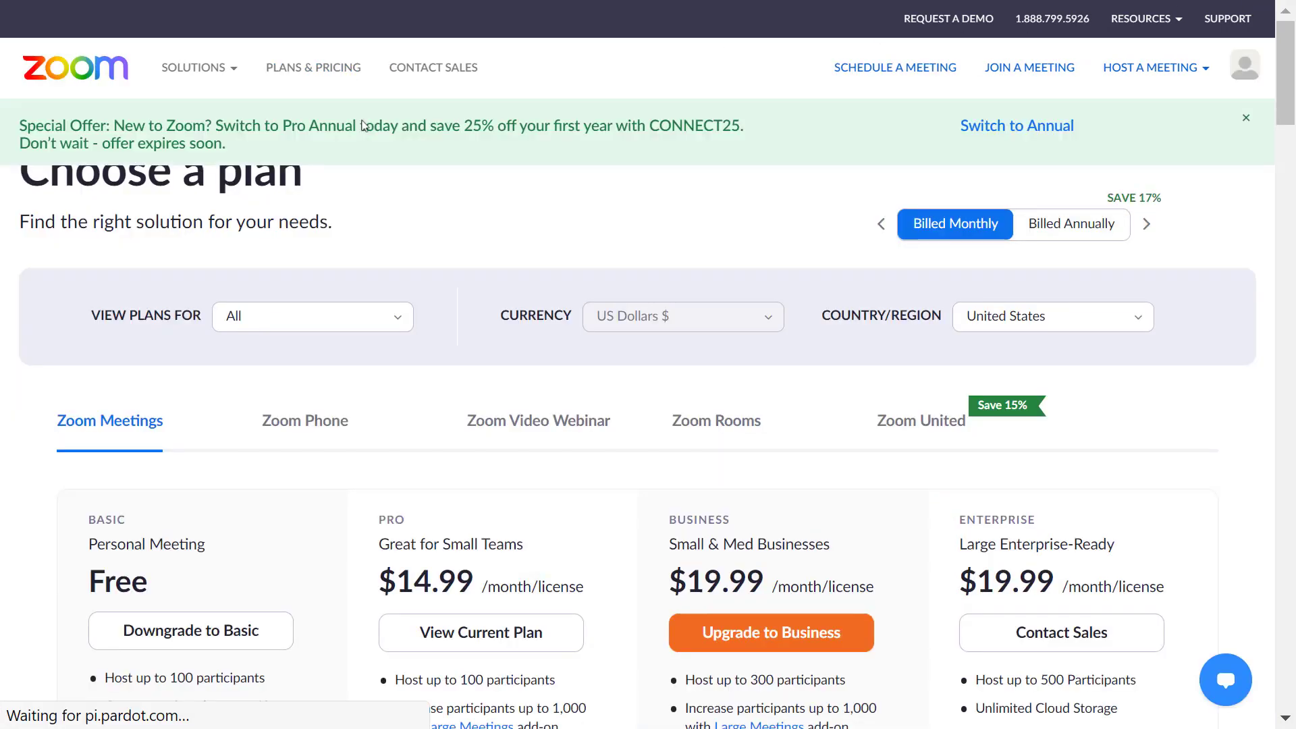
{"action": "scroll", "coordinate": [962, 329], "scroll_direction": "down", "scroll_amount": 2}
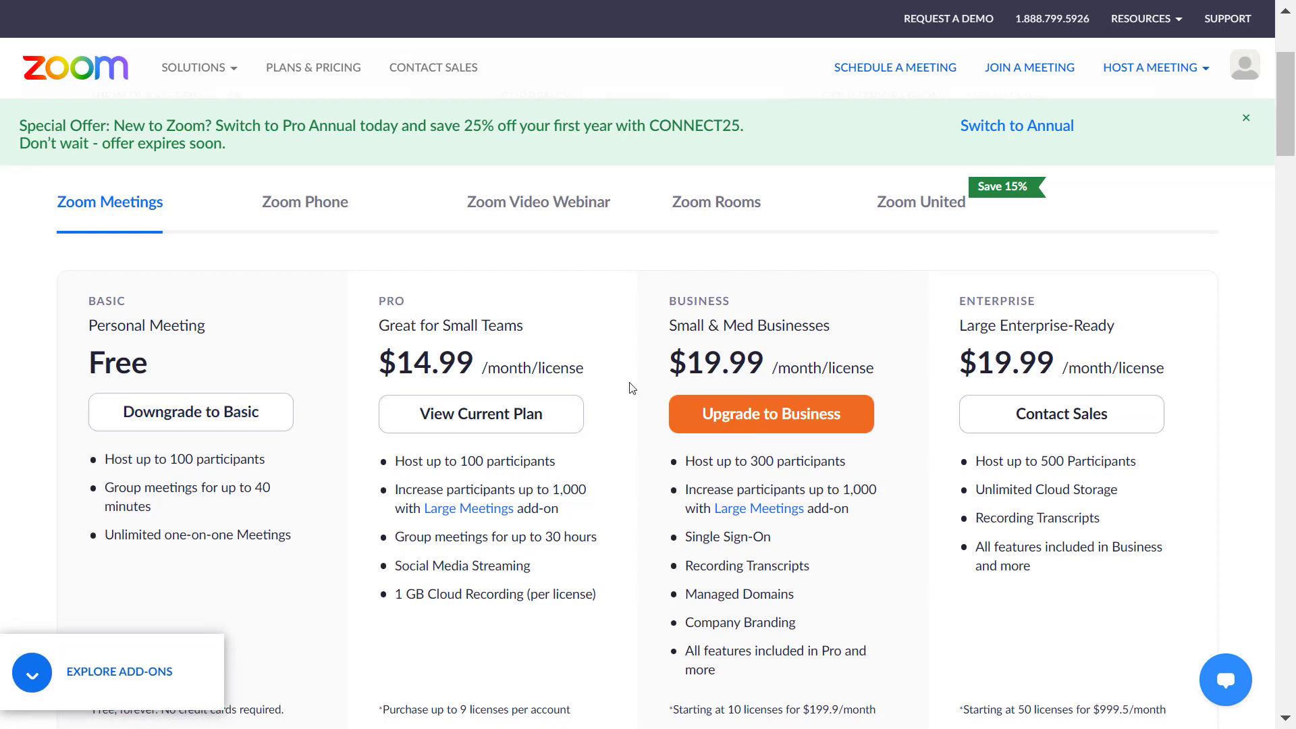
{"action": "scroll", "coordinate": [629, 387], "scroll_direction": "up", "scroll_amount": 1}
{"action": "scroll", "coordinate": [630, 388], "scroll_direction": "up", "scroll_amount": 2}
{"action": "left_click", "coordinate": [1086, 239]}
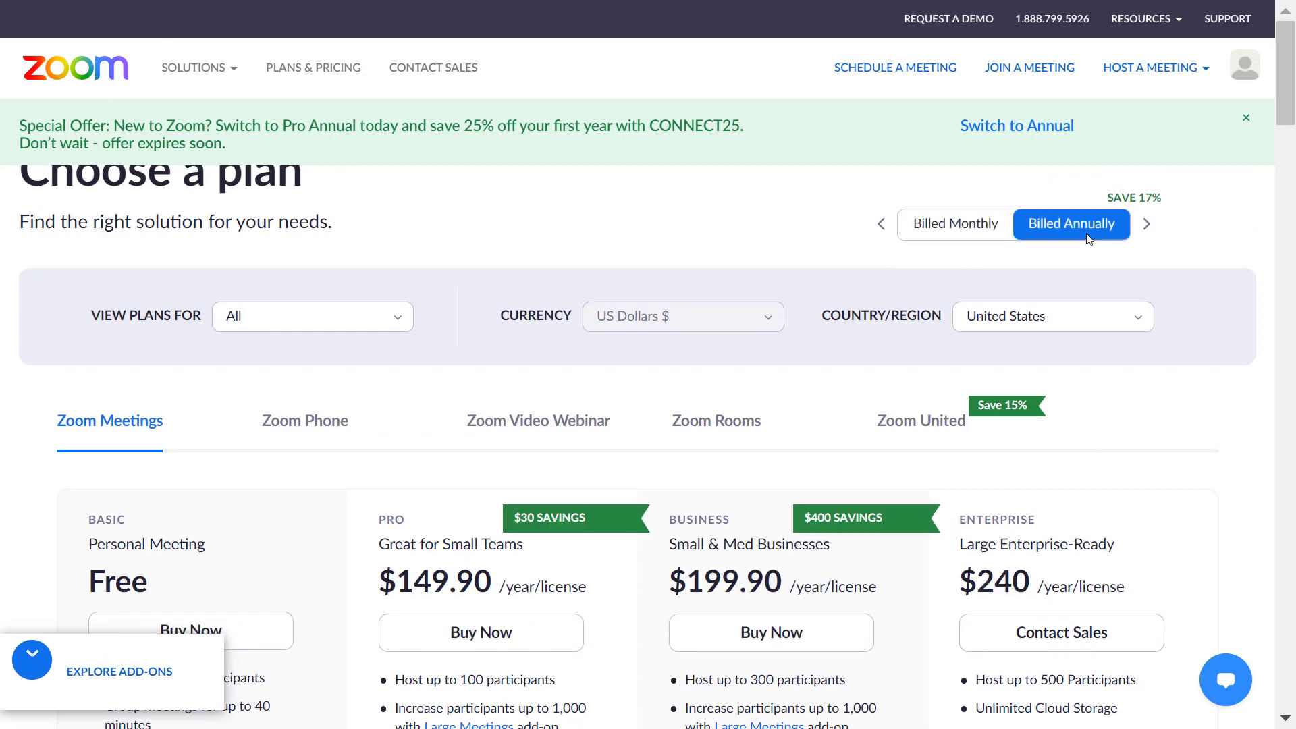
{"action": "scroll", "coordinate": [1088, 239], "scroll_direction": "down", "scroll_amount": 3}
{"action": "scroll", "coordinate": [1088, 239], "scroll_direction": "down", "scroll_amount": 3}
{"action": "scroll", "coordinate": [1088, 243], "scroll_direction": "up", "scroll_amount": 3}
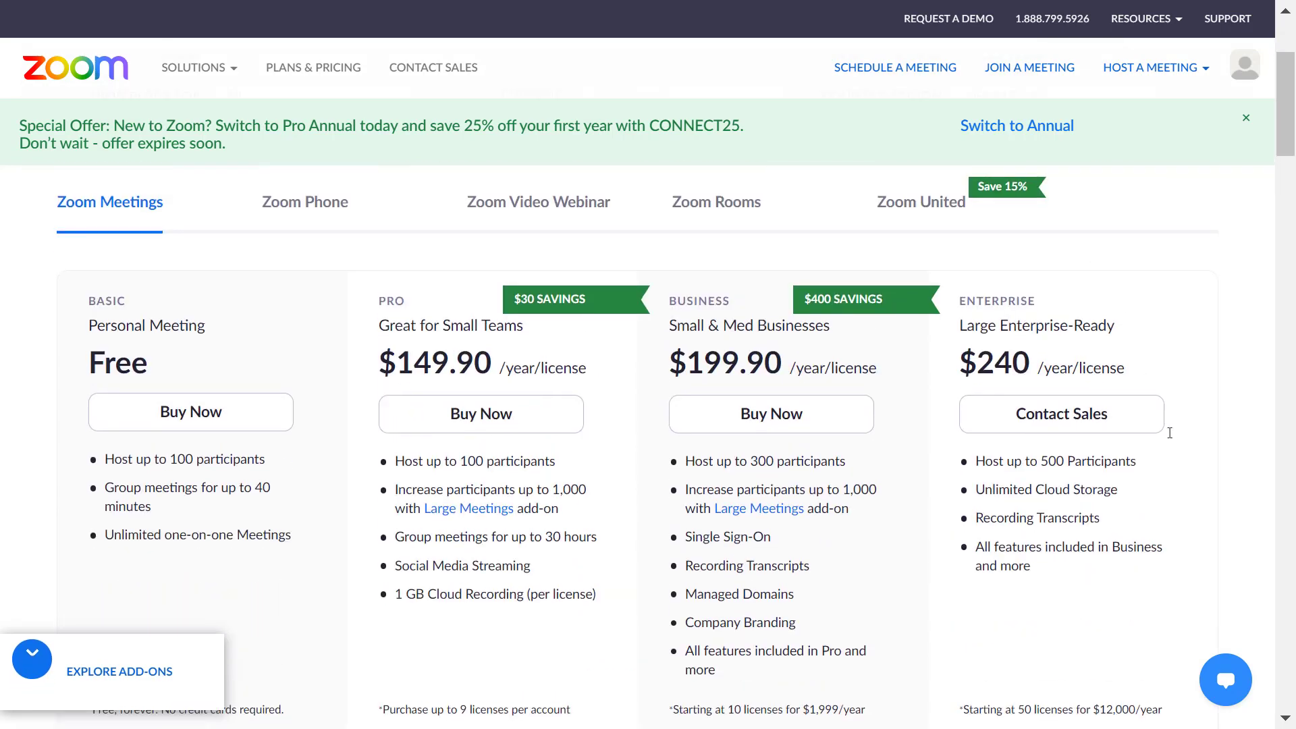
{"action": "scroll", "coordinate": [1174, 450], "scroll_direction": "up", "scroll_amount": 3}
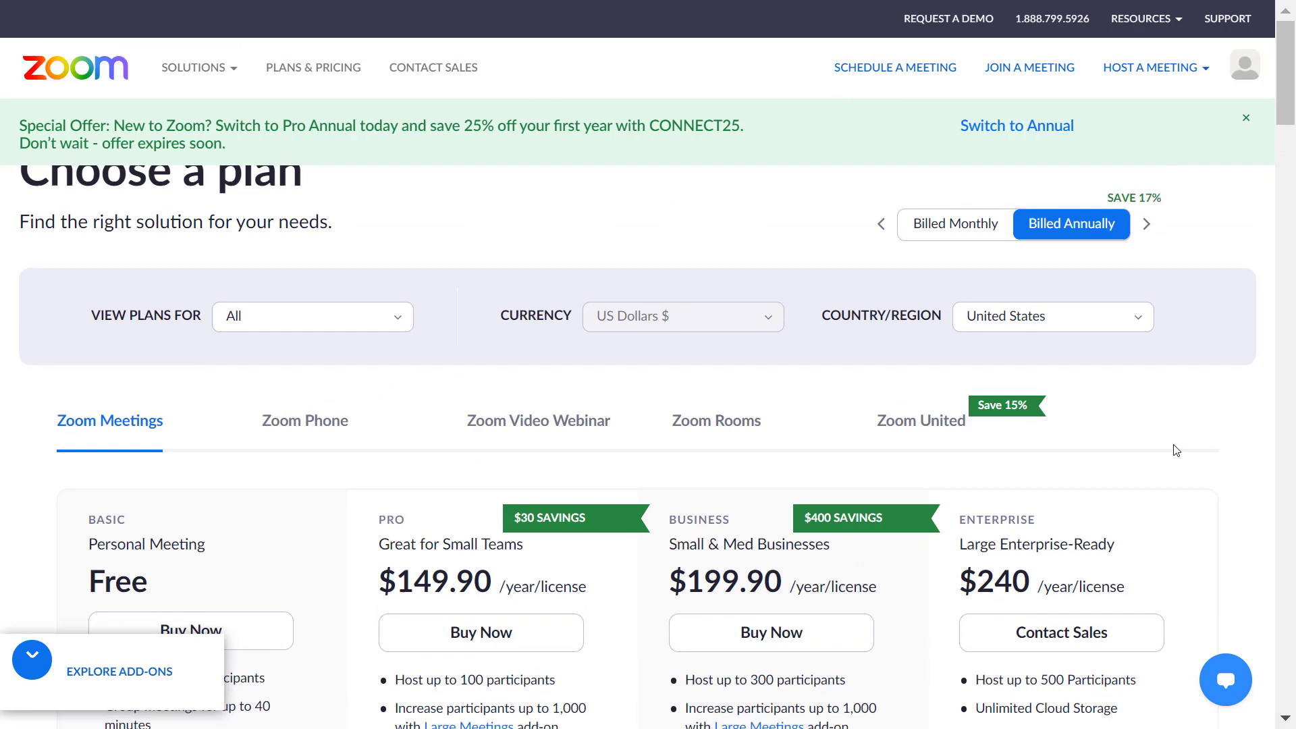
{"action": "left_click", "coordinate": [1151, 139]}
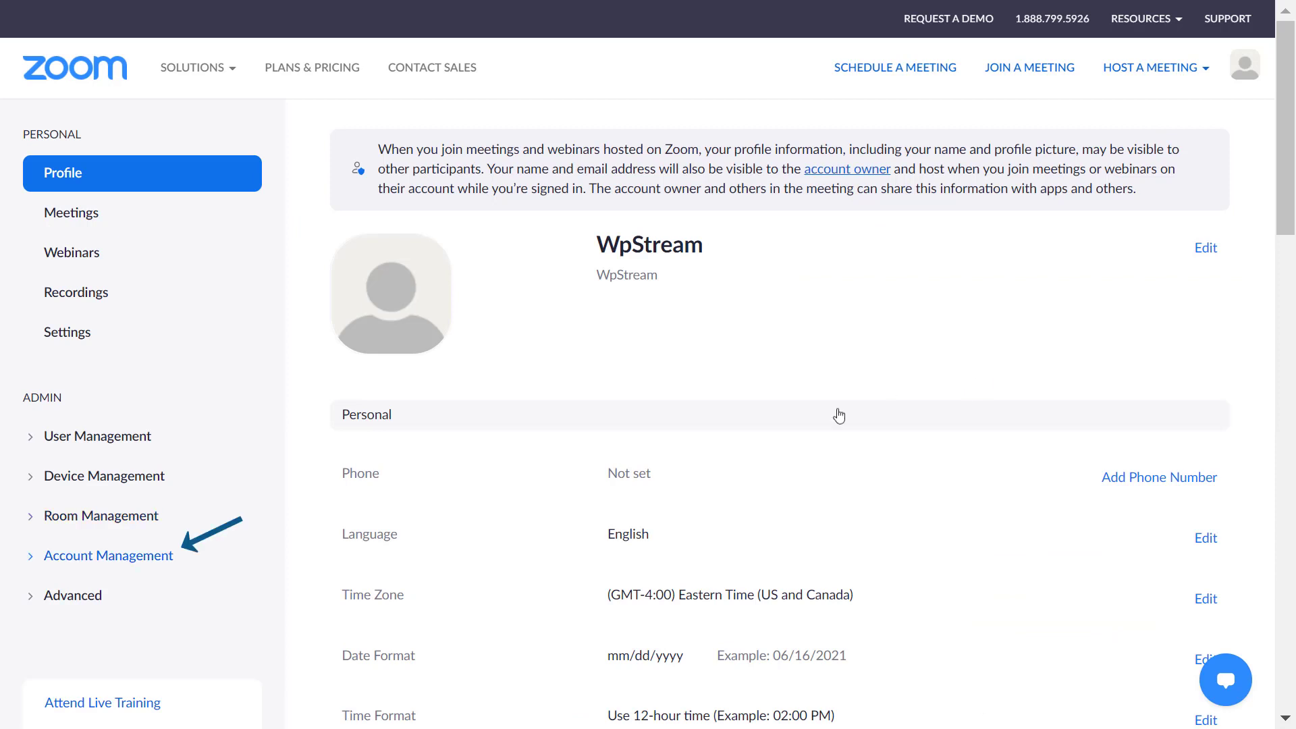
{"action": "left_click", "coordinate": [176, 557]}
{"action": "scroll", "coordinate": [175, 558], "scroll_direction": "down", "scroll_amount": 1}
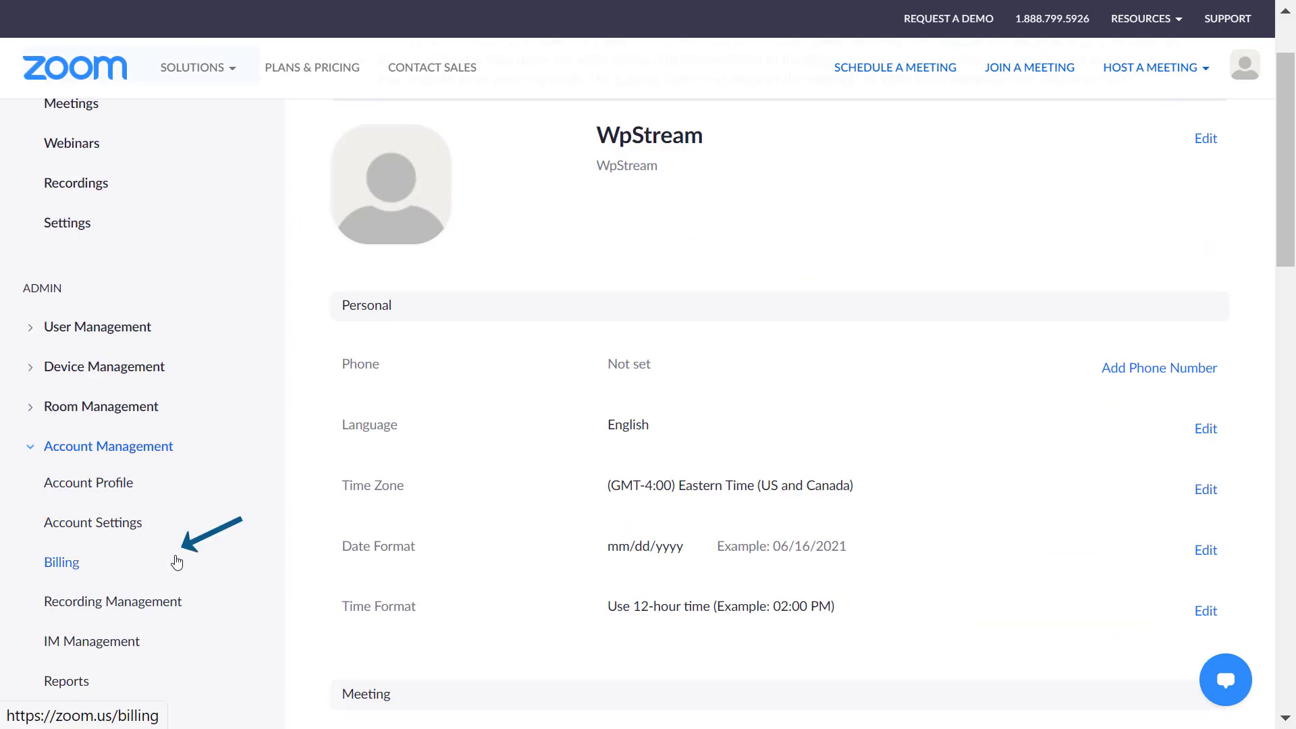
{"action": "left_click", "coordinate": [142, 536]}
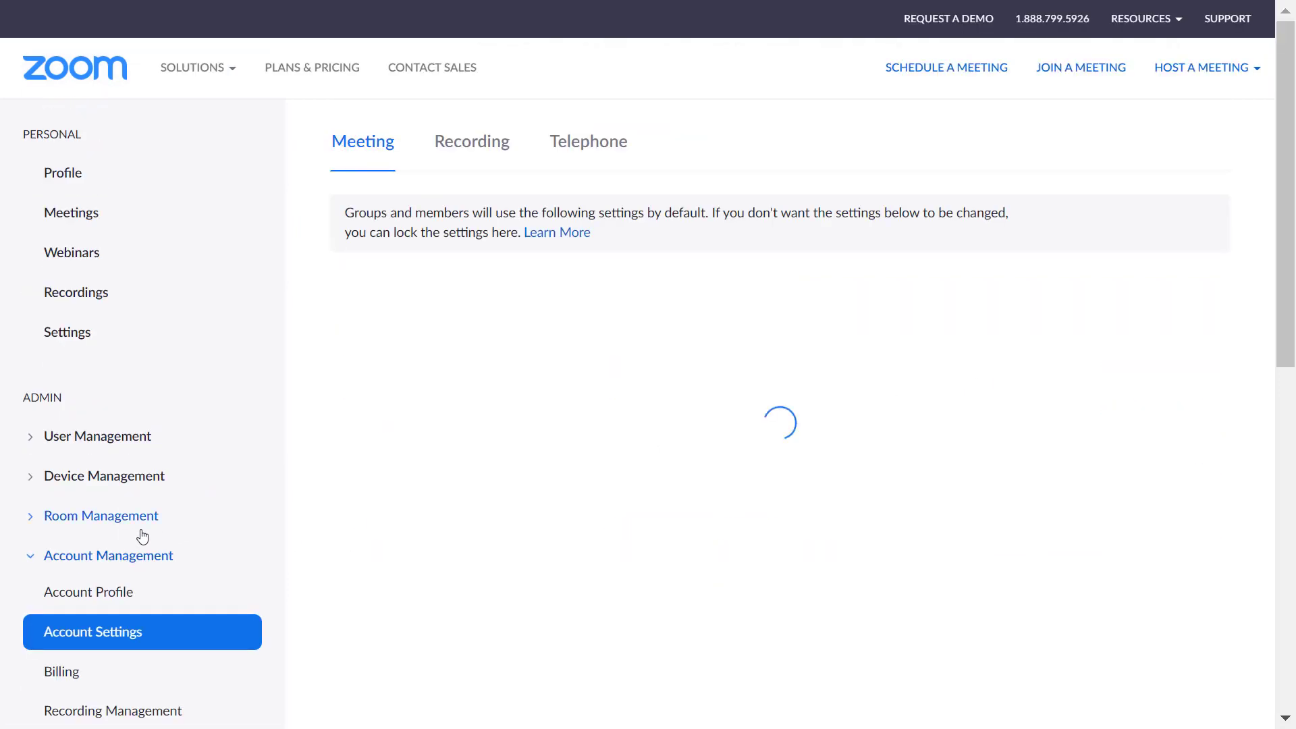
{"action": "left_click", "coordinate": [362, 143]}
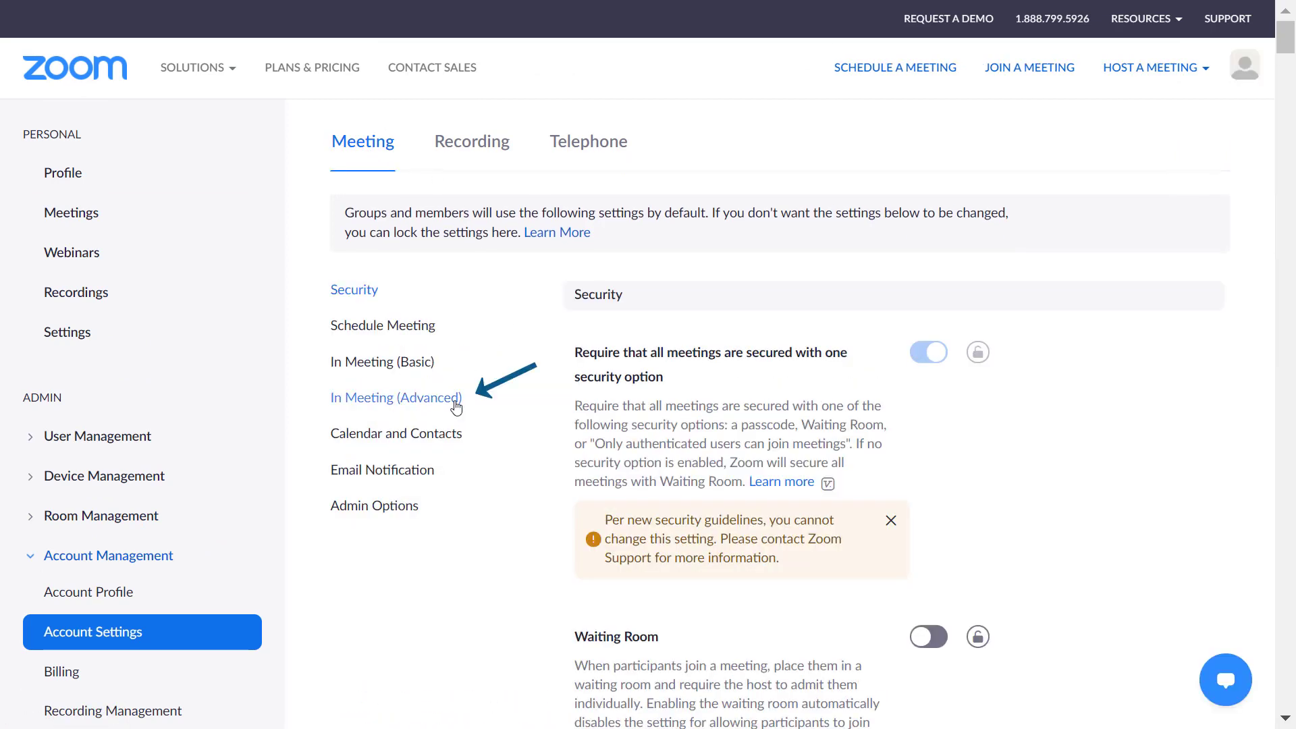
{"action": "left_click", "coordinate": [455, 402]}
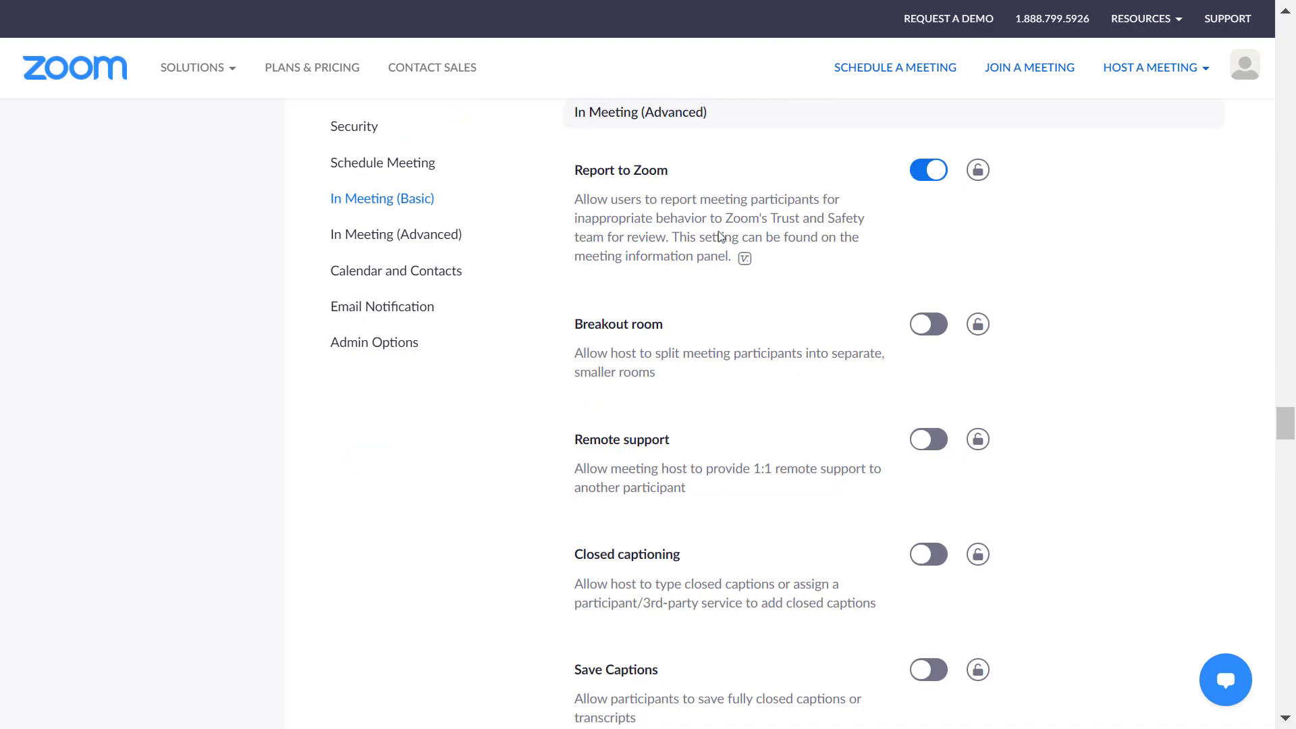
{"action": "scroll", "coordinate": [799, 359], "scroll_direction": "down", "scroll_amount": 3}
{"action": "scroll", "coordinate": [799, 359], "scroll_direction": "down", "scroll_amount": 5}
{"action": "scroll", "coordinate": [798, 364], "scroll_direction": "down", "scroll_amount": 4}
{"action": "scroll", "coordinate": [799, 365], "scroll_direction": "down", "scroll_amount": 4}
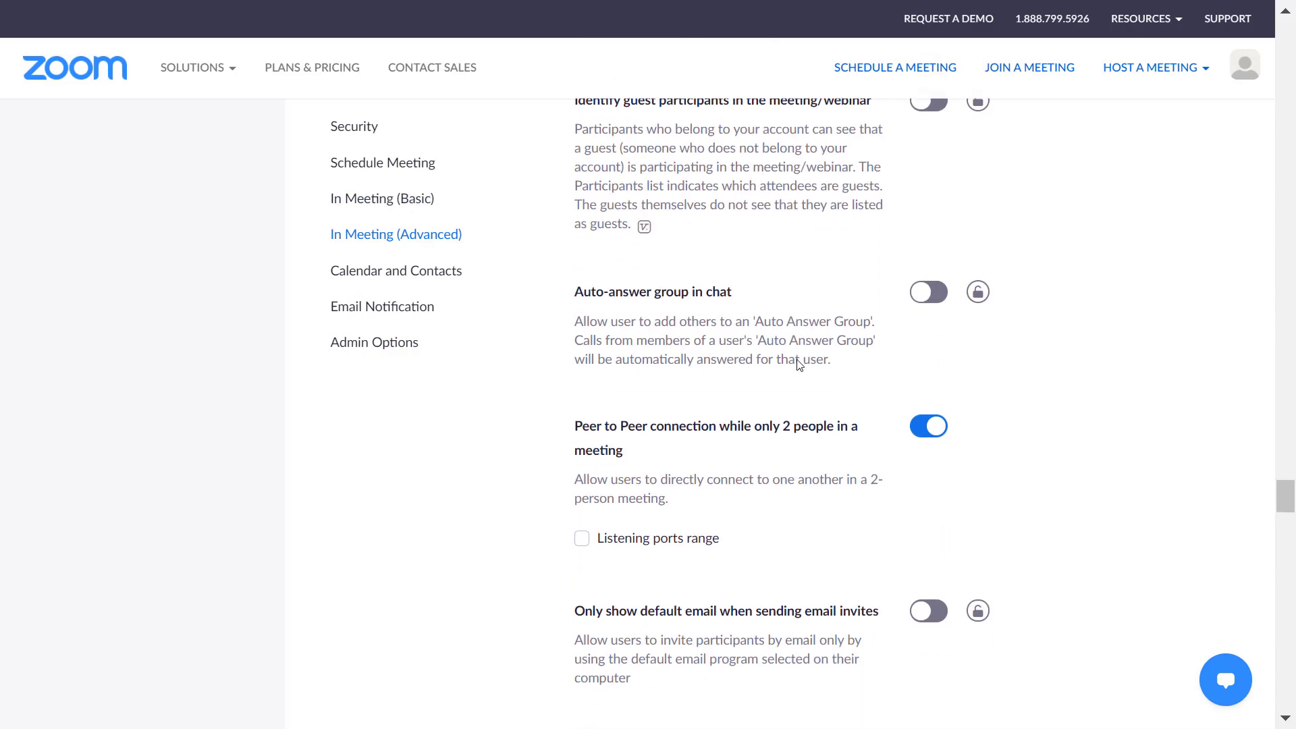
{"action": "scroll", "coordinate": [797, 361], "scroll_direction": "down", "scroll_amount": 4}
{"action": "scroll", "coordinate": [798, 362], "scroll_direction": "down", "scroll_amount": 4}
{"action": "scroll", "coordinate": [798, 360], "scroll_direction": "down", "scroll_amount": 3}
{"action": "scroll", "coordinate": [799, 364], "scroll_direction": "up", "scroll_amount": 4}
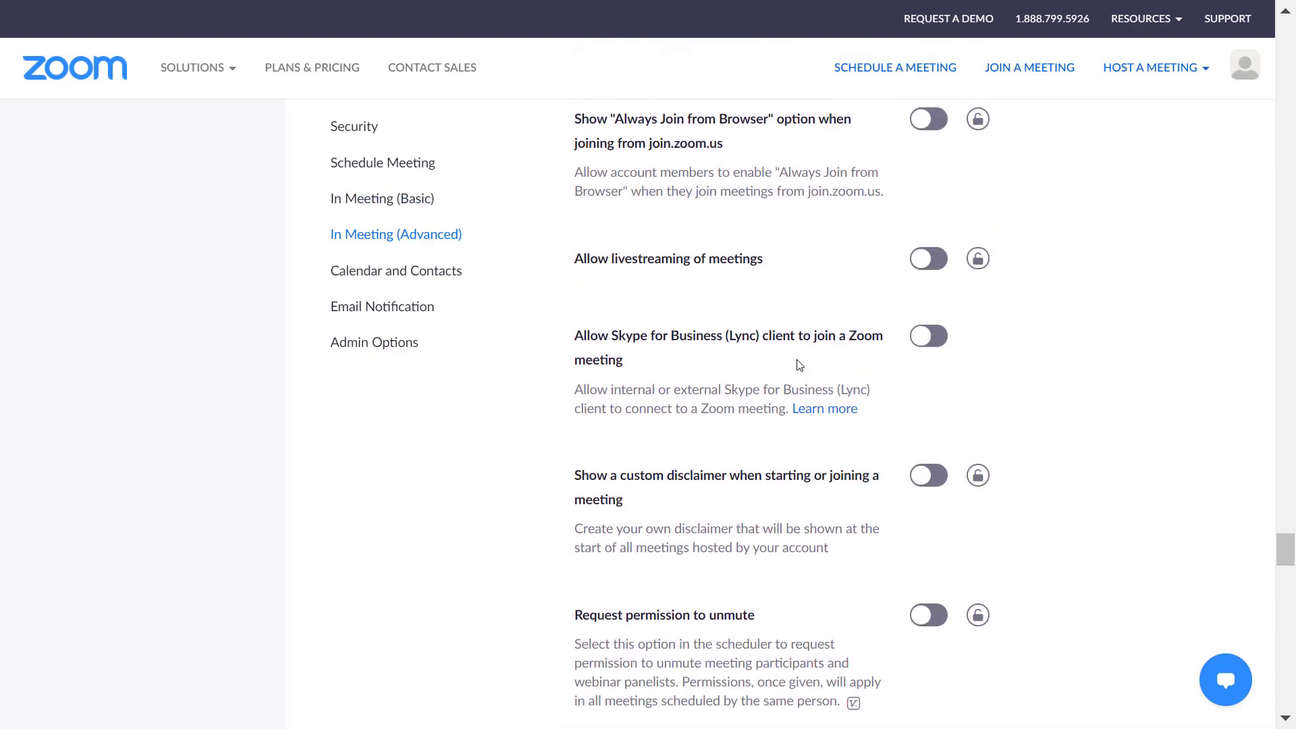
{"action": "scroll", "coordinate": [798, 361], "scroll_direction": "up", "scroll_amount": 1}
{"action": "left_click_drag", "start_coordinate": [799, 365], "coordinate": [645, 376]}
Step: Enable meeting livestreaming for all users, including a custom live streaming service, and save
{"action": "left_click", "coordinate": [558, 368]}
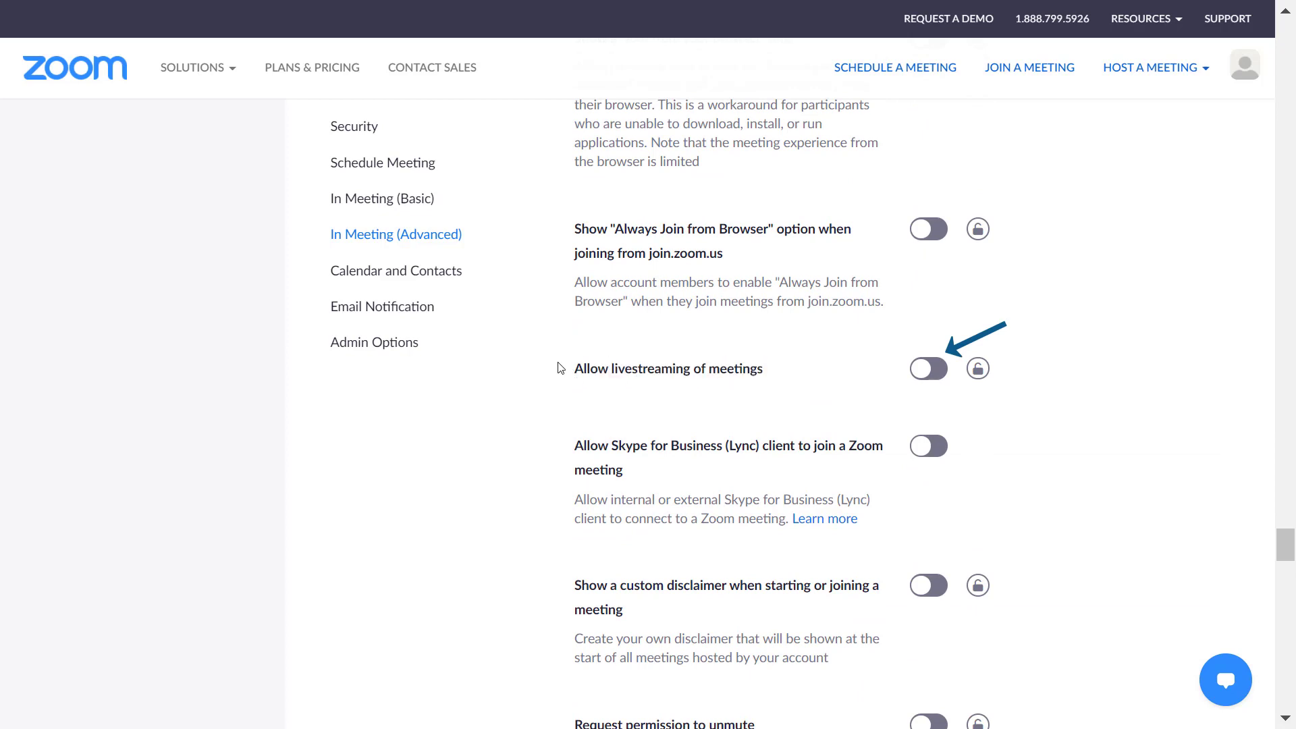
{"action": "left_click_drag", "start_coordinate": [567, 367], "coordinate": [732, 383]}
{"action": "left_click", "coordinate": [892, 372]}
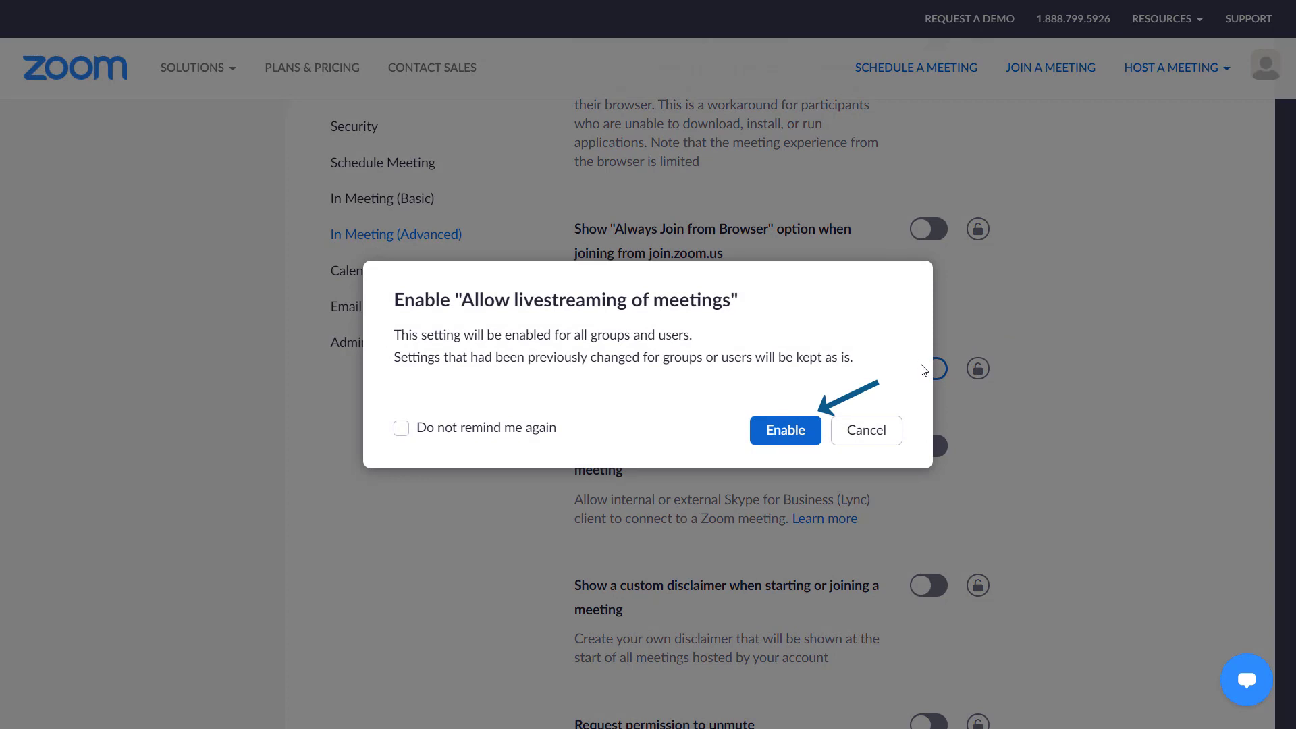
{"action": "left_click", "coordinate": [799, 430]}
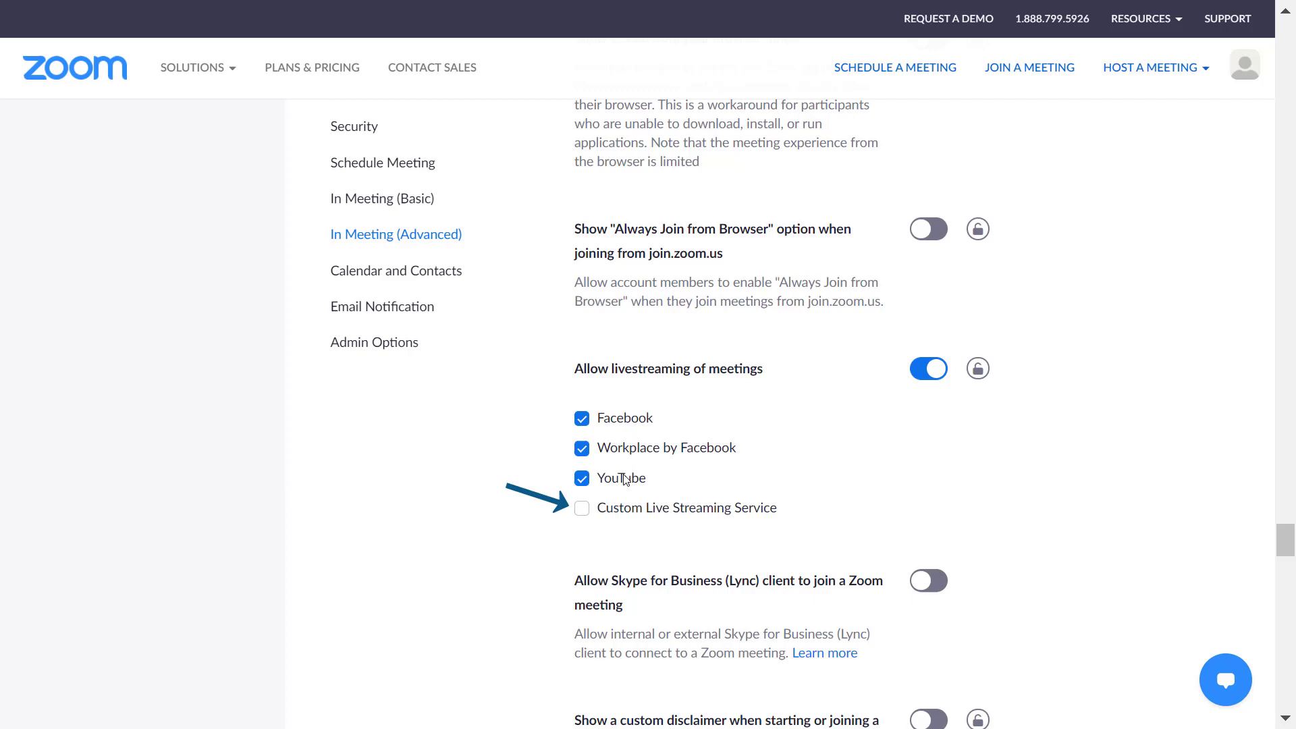
{"action": "left_click", "coordinate": [634, 515]}
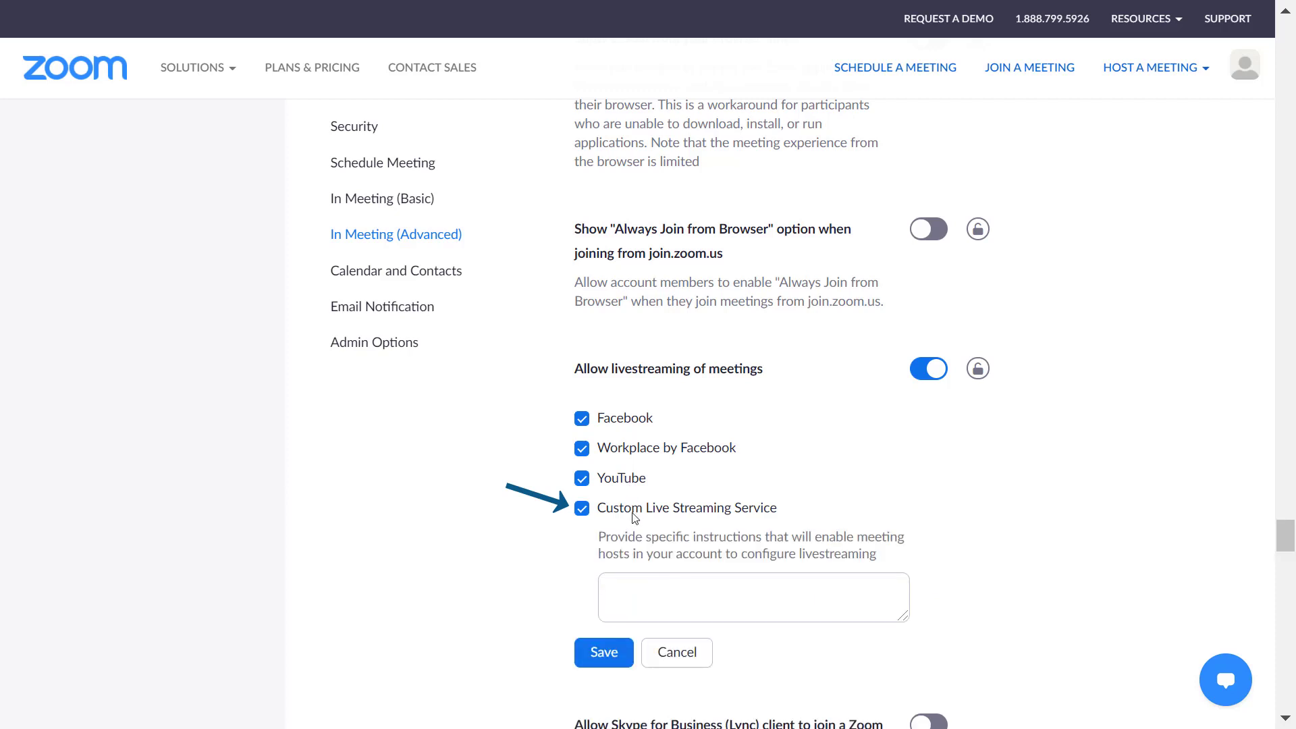
{"action": "scroll", "coordinate": [633, 514], "scroll_direction": "down", "scroll_amount": 1}
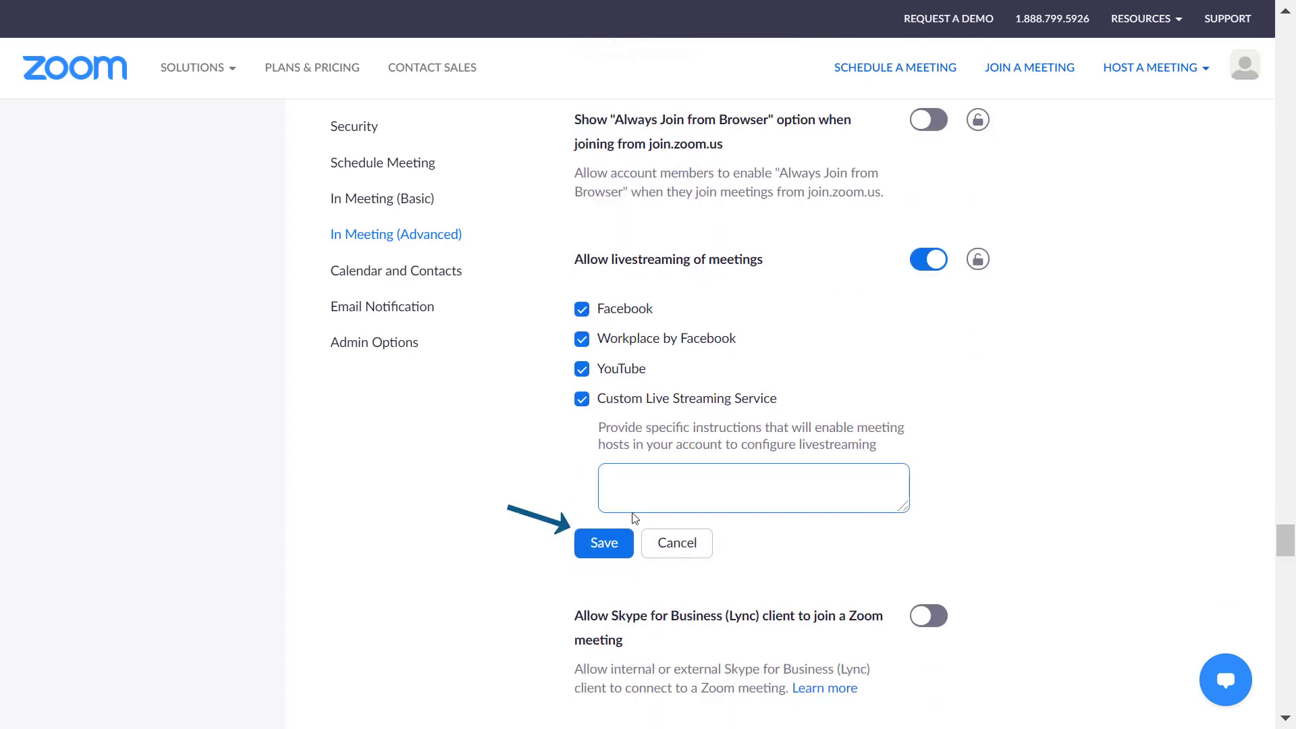
{"action": "left_click", "coordinate": [877, 503]}
{"action": "scroll", "coordinate": [1210, 328], "scroll_direction": "down", "scroll_amount": 1}
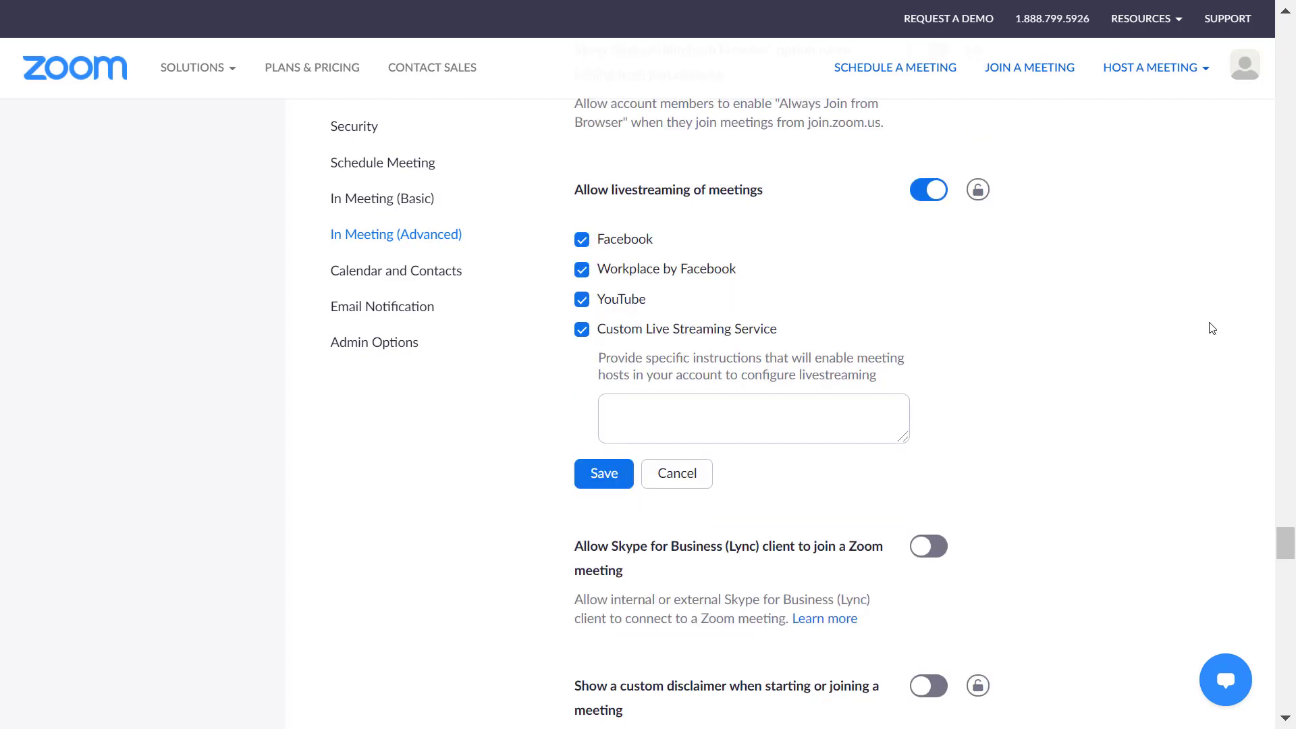
{"action": "left_click", "coordinate": [614, 483]}
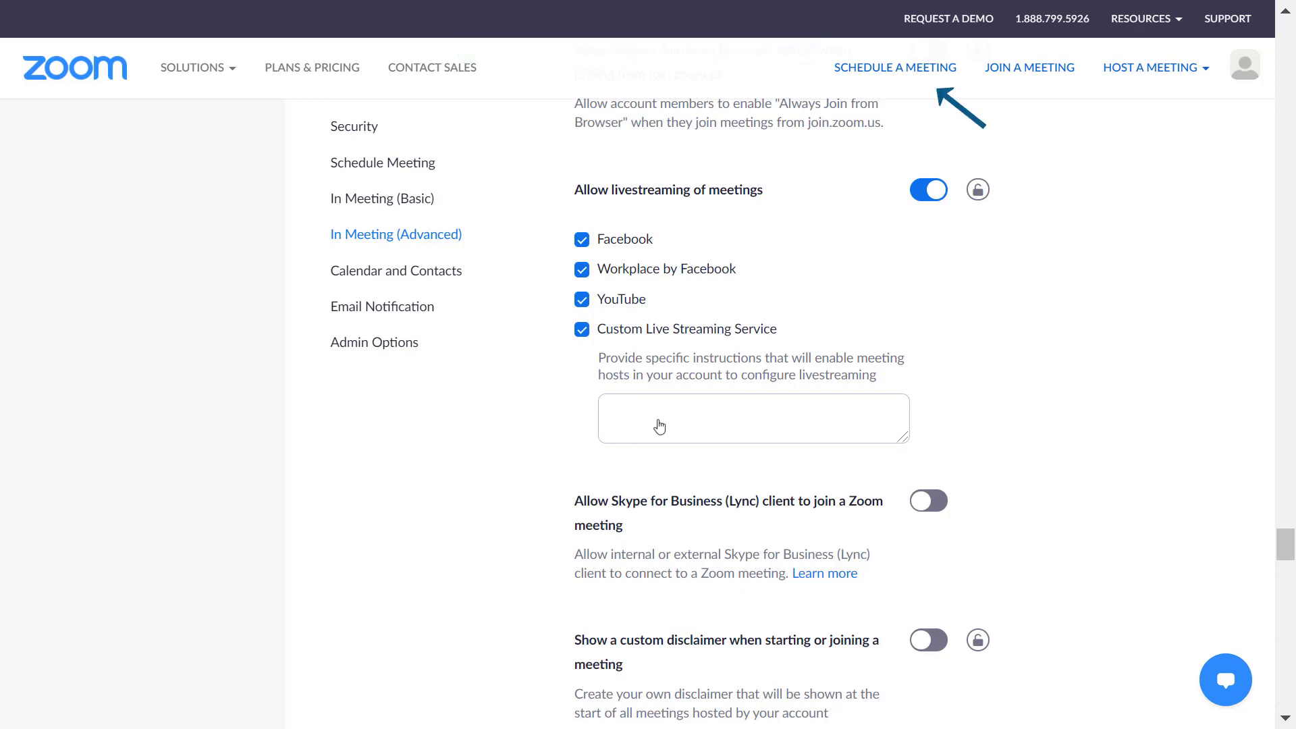
Step: Schedule and save a meeting with topic 'Zoom Meeting', join-anytime allowed, auto-recording off
{"action": "left_click", "coordinate": [883, 67]}
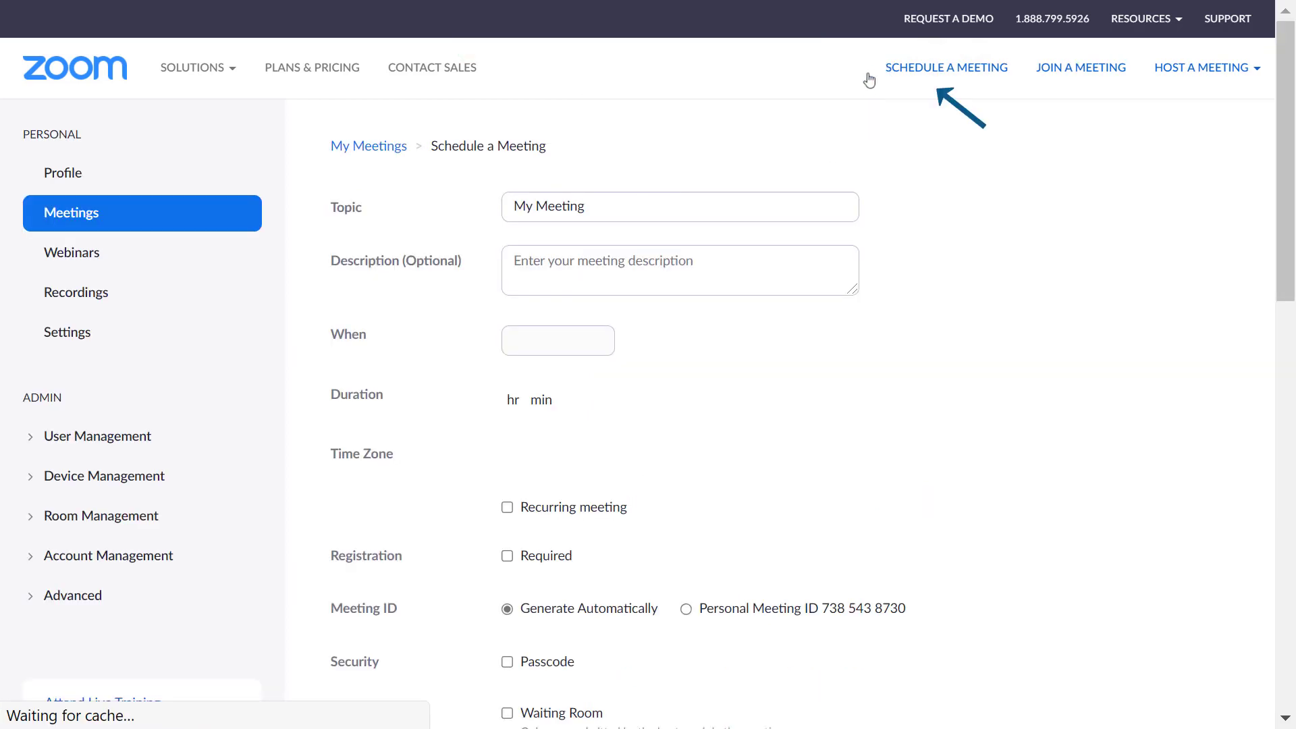
{"action": "left_click_drag", "start_coordinate": [535, 206], "coordinate": [492, 209]}
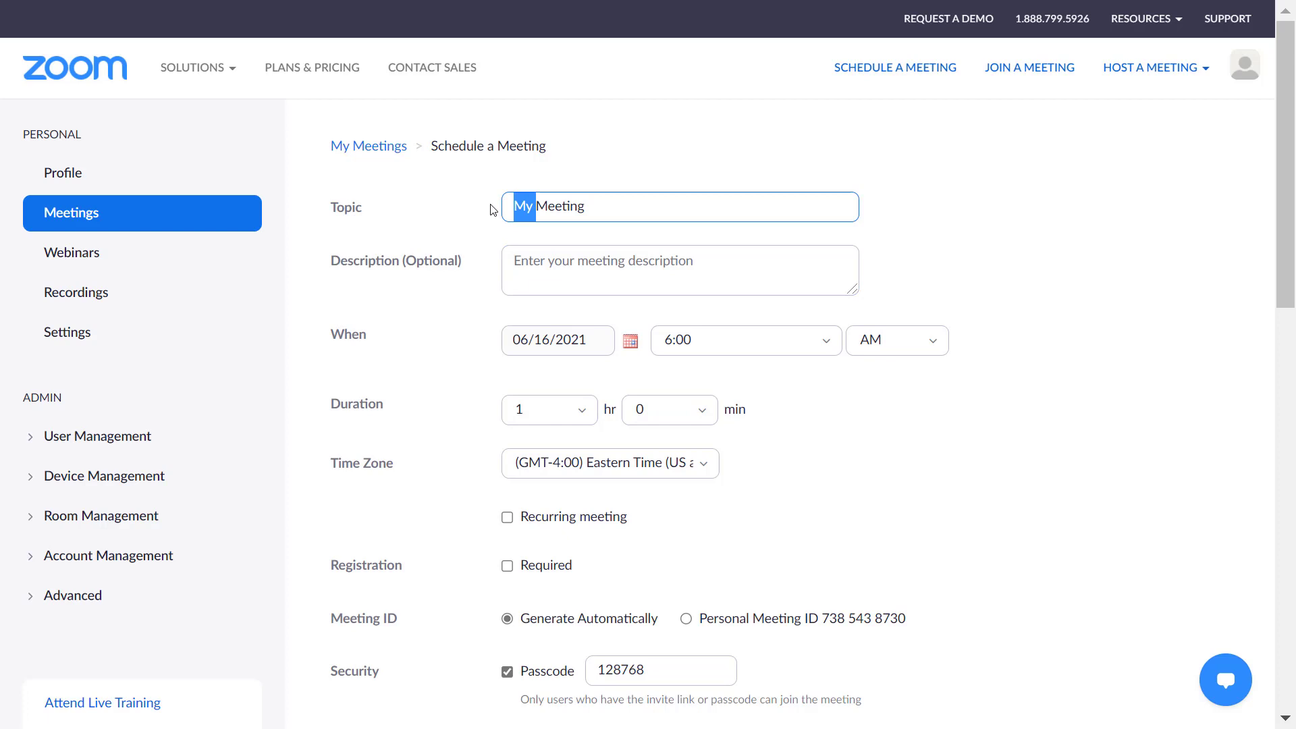
{"action": "type", "text": "Zoom"}
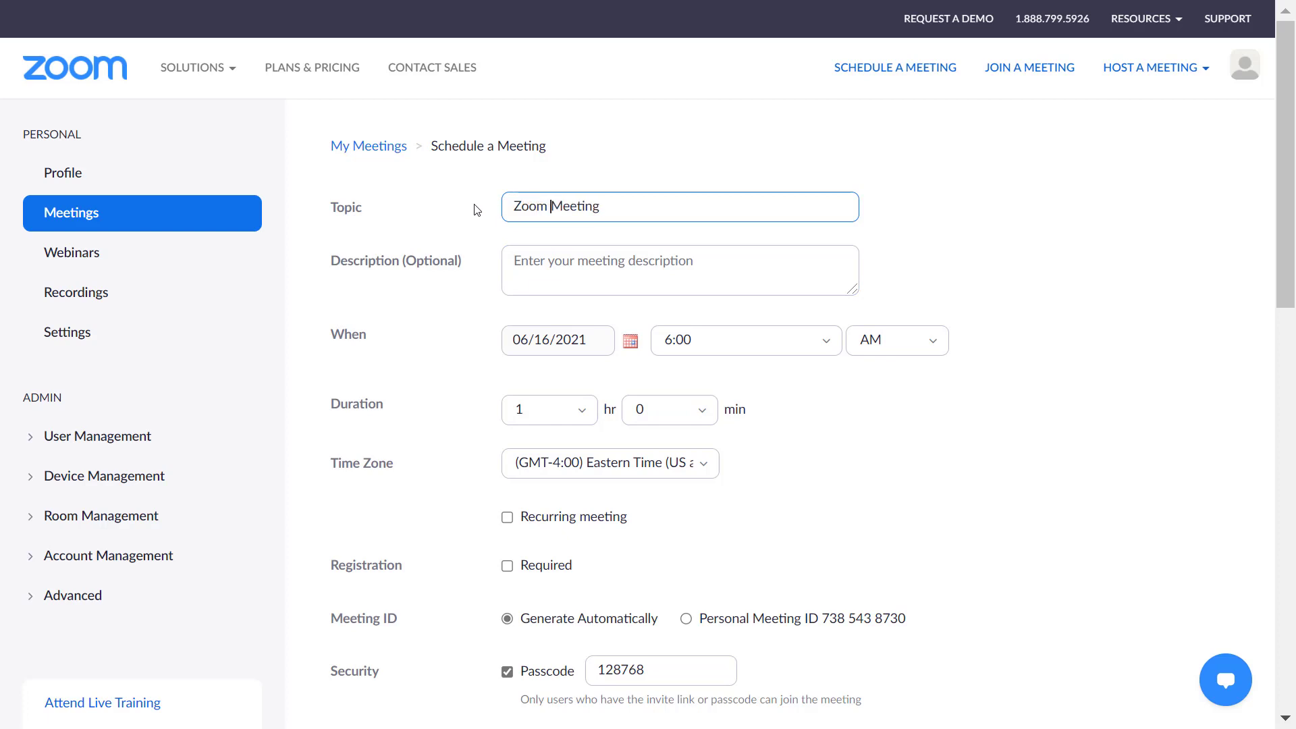
{"action": "scroll", "coordinate": [659, 481], "scroll_direction": "down", "scroll_amount": 3}
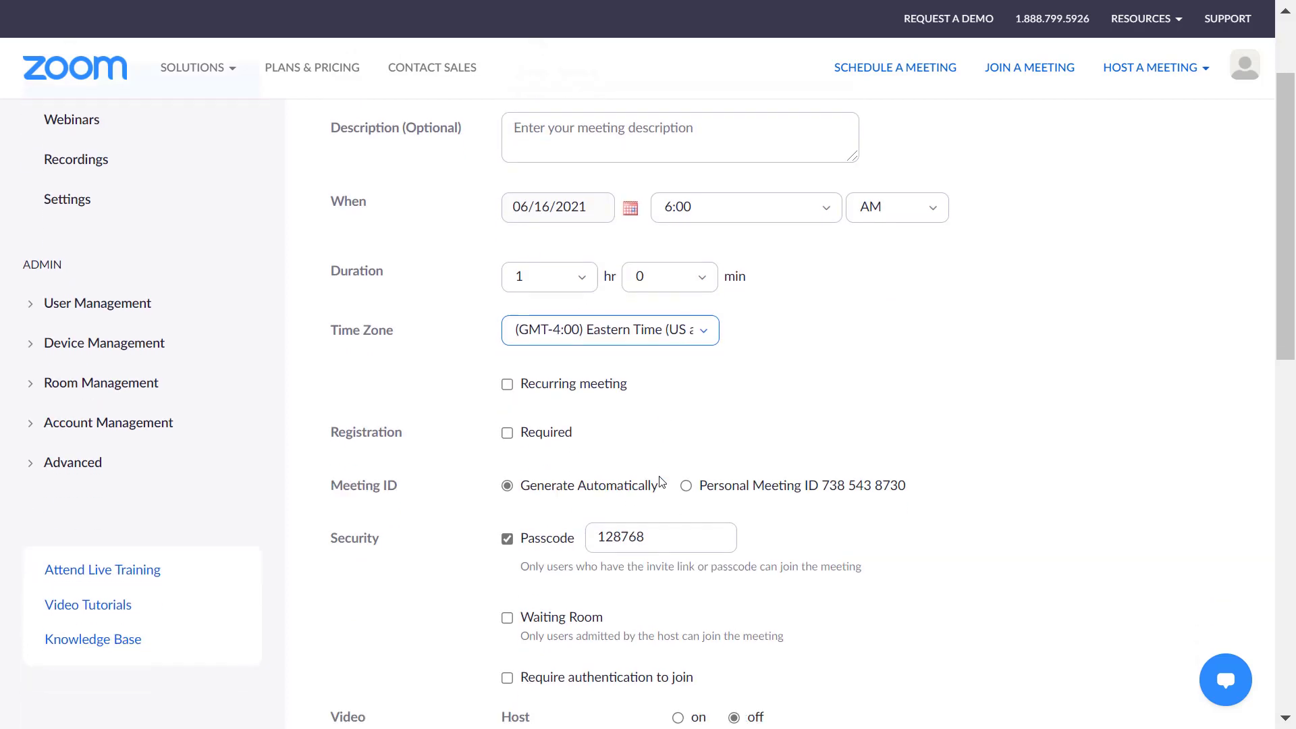
{"action": "scroll", "coordinate": [659, 481], "scroll_direction": "down", "scroll_amount": 2}
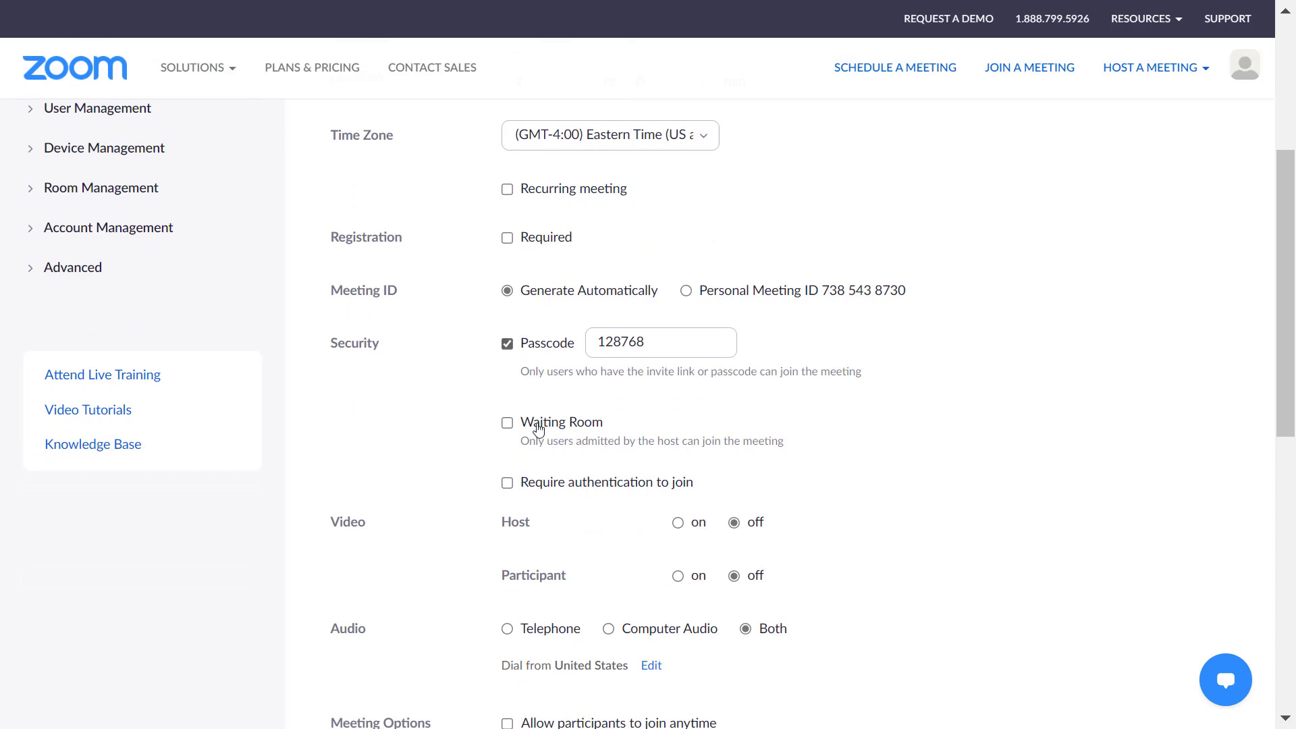
{"action": "scroll", "coordinate": [593, 429], "scroll_direction": "down", "scroll_amount": 1}
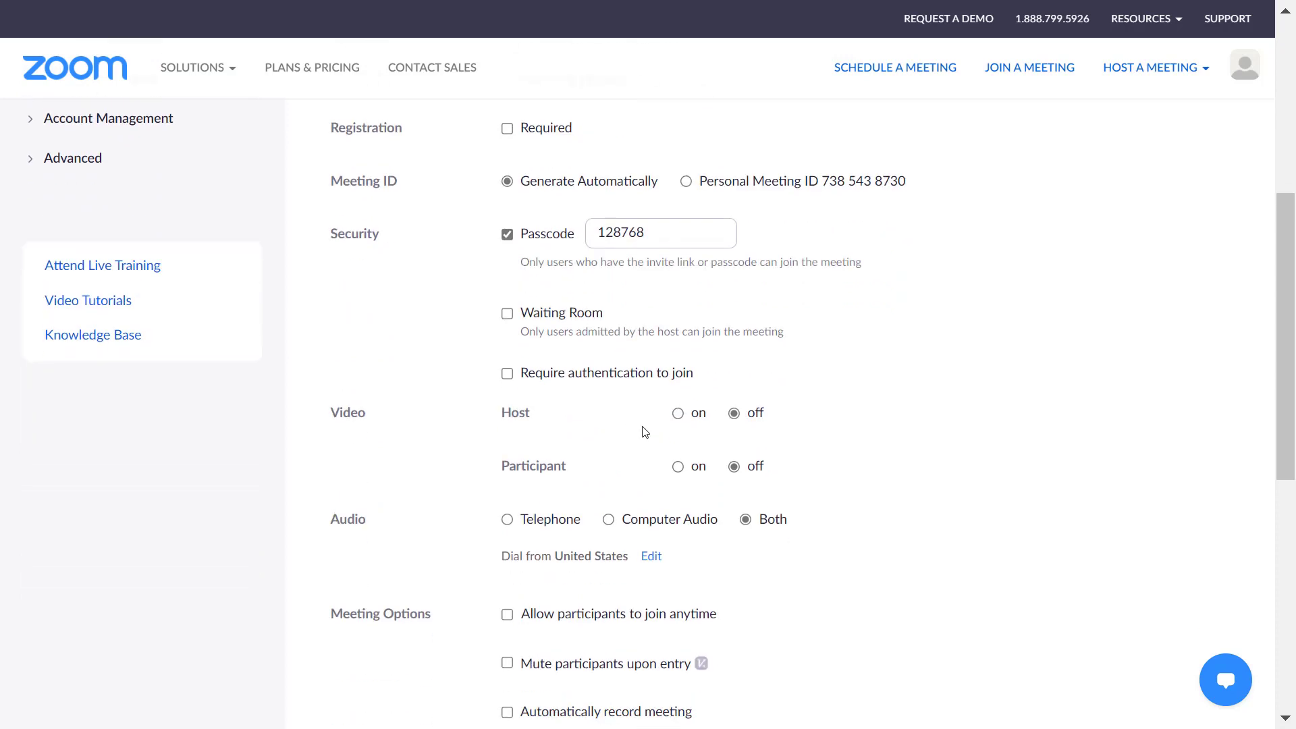
{"action": "scroll", "coordinate": [642, 433], "scroll_direction": "down", "scroll_amount": 1}
{"action": "scroll", "coordinate": [643, 432], "scroll_direction": "down", "scroll_amount": 1}
{"action": "scroll", "coordinate": [643, 432], "scroll_direction": "down", "scroll_amount": 1}
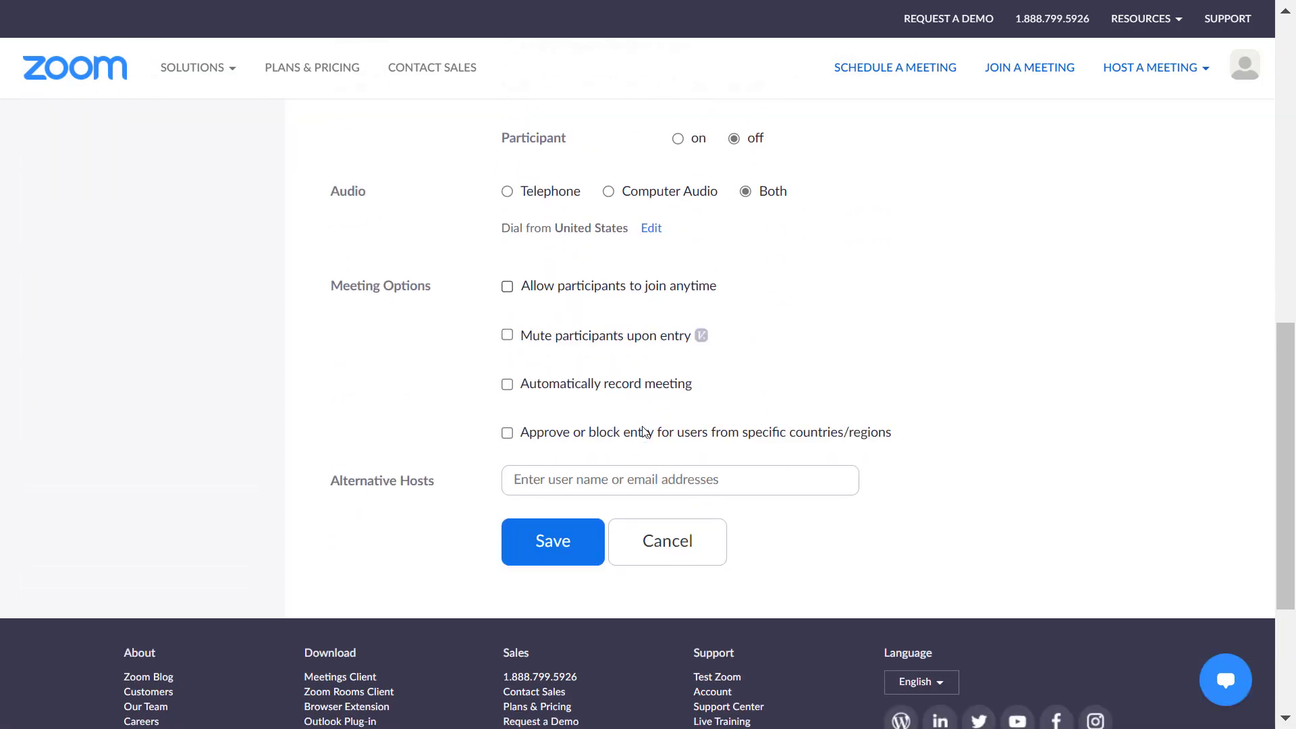
{"action": "left_click", "coordinate": [655, 294]}
{"action": "left_click", "coordinate": [645, 386]}
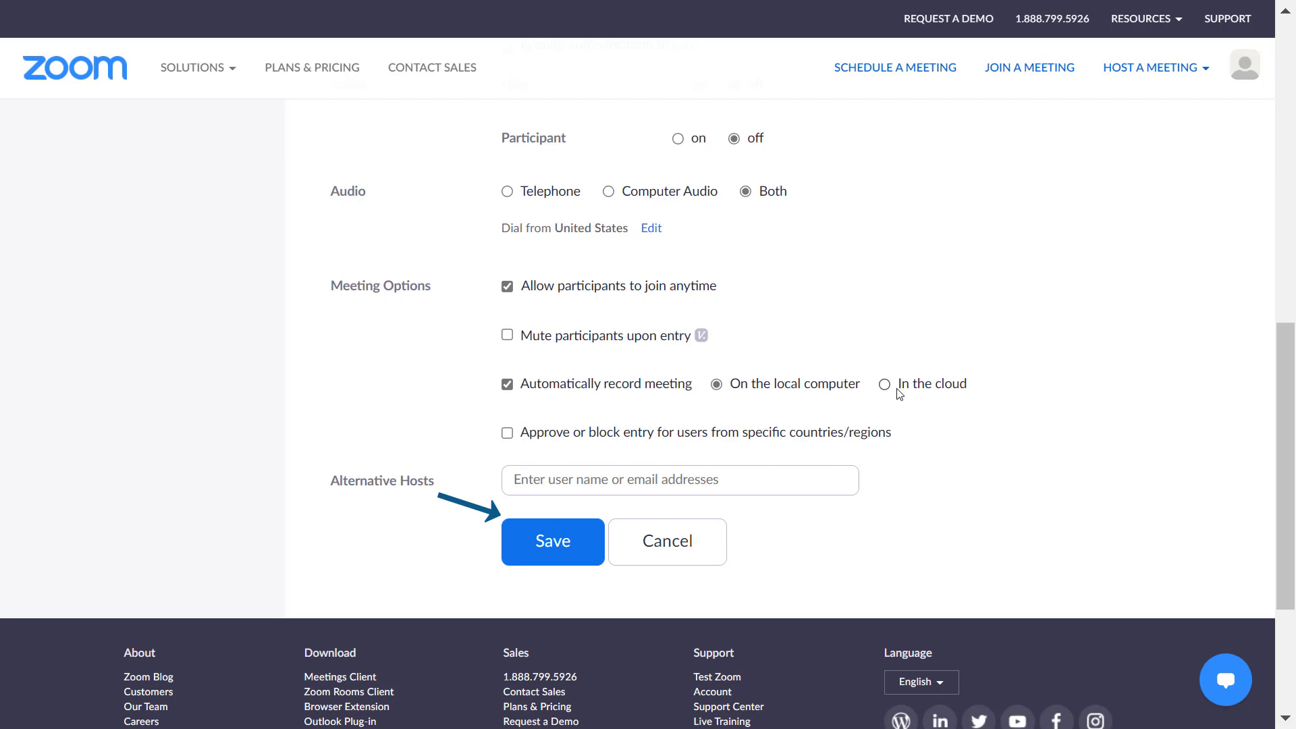
{"action": "left_click", "coordinate": [664, 392]}
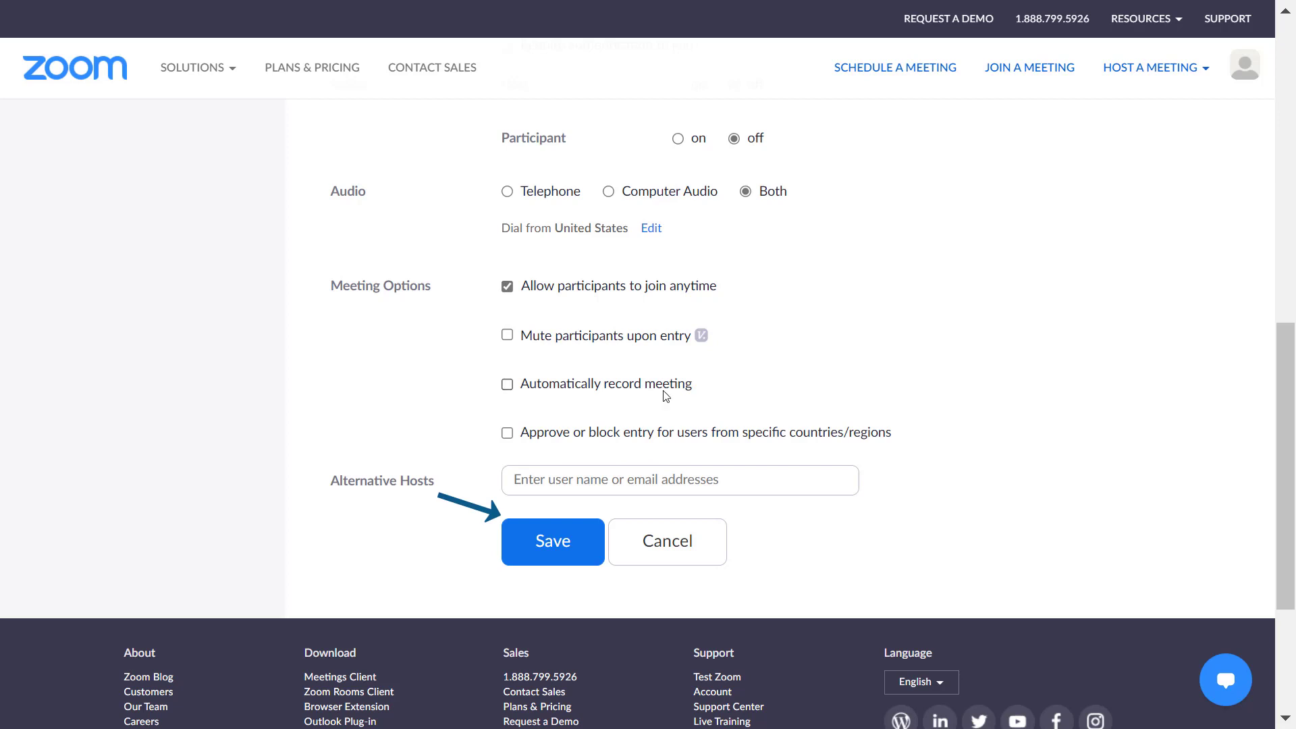
{"action": "left_click", "coordinate": [577, 552]}
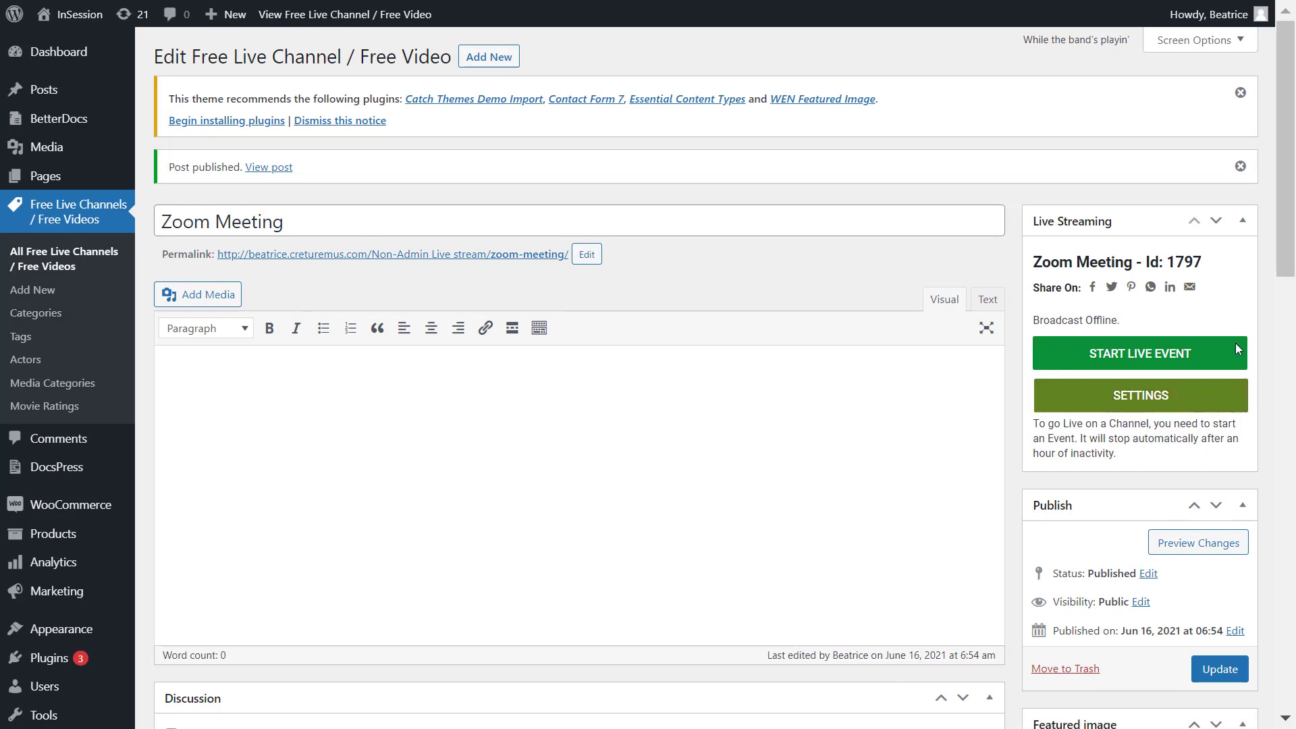
Step: Start the Zoom Meeting channel's live event and reveal the external-broadcaster server URL and stream key
{"action": "left_click", "coordinate": [1154, 406]}
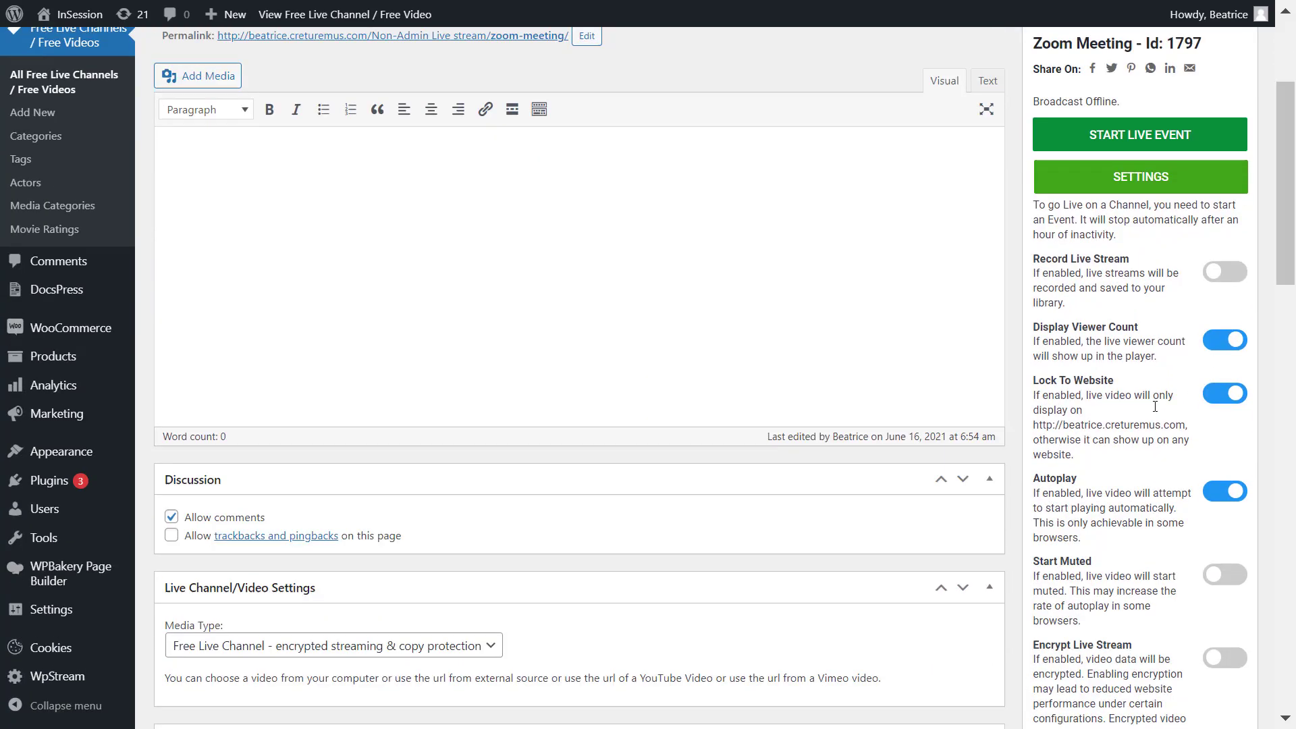
{"action": "scroll", "coordinate": [1154, 406], "scroll_direction": "up", "scroll_amount": 2}
{"action": "scroll", "coordinate": [1154, 410], "scroll_direction": "down", "scroll_amount": 2}
{"action": "scroll", "coordinate": [1195, 300], "scroll_direction": "up", "scroll_amount": 2}
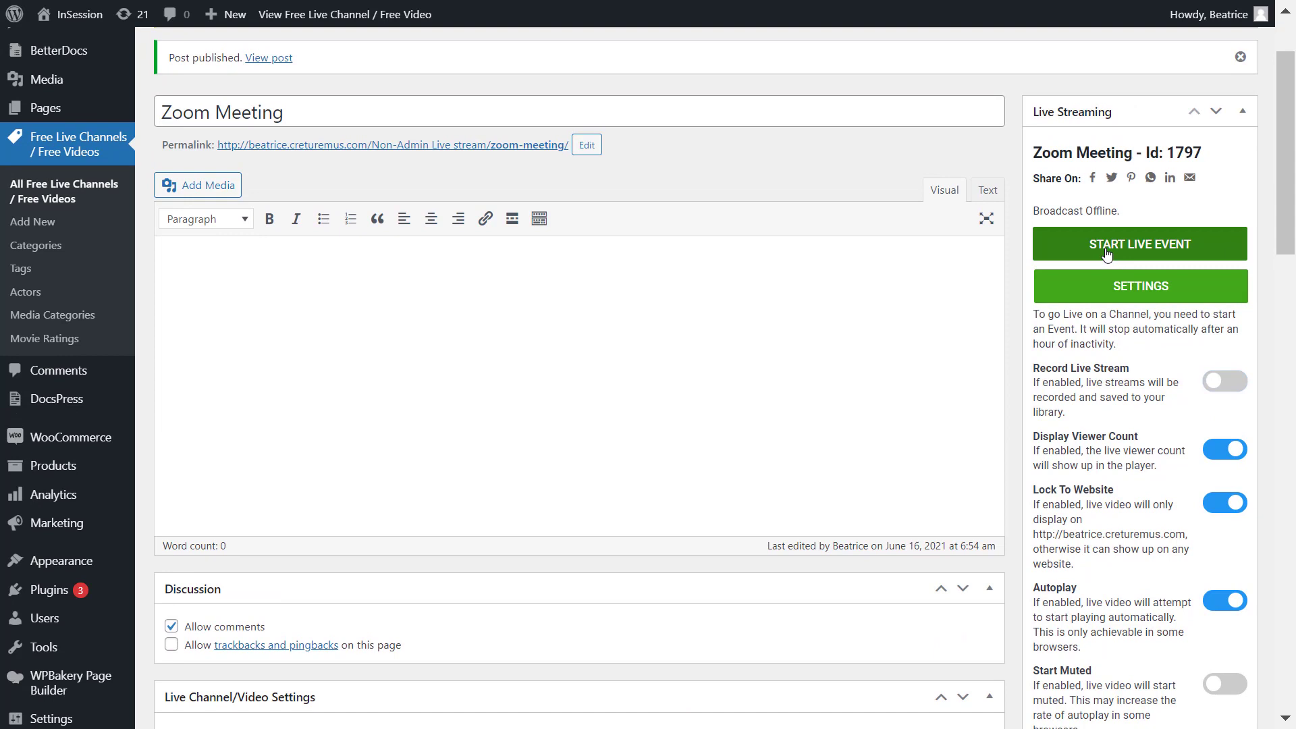
{"action": "left_click", "coordinate": [1107, 249]}
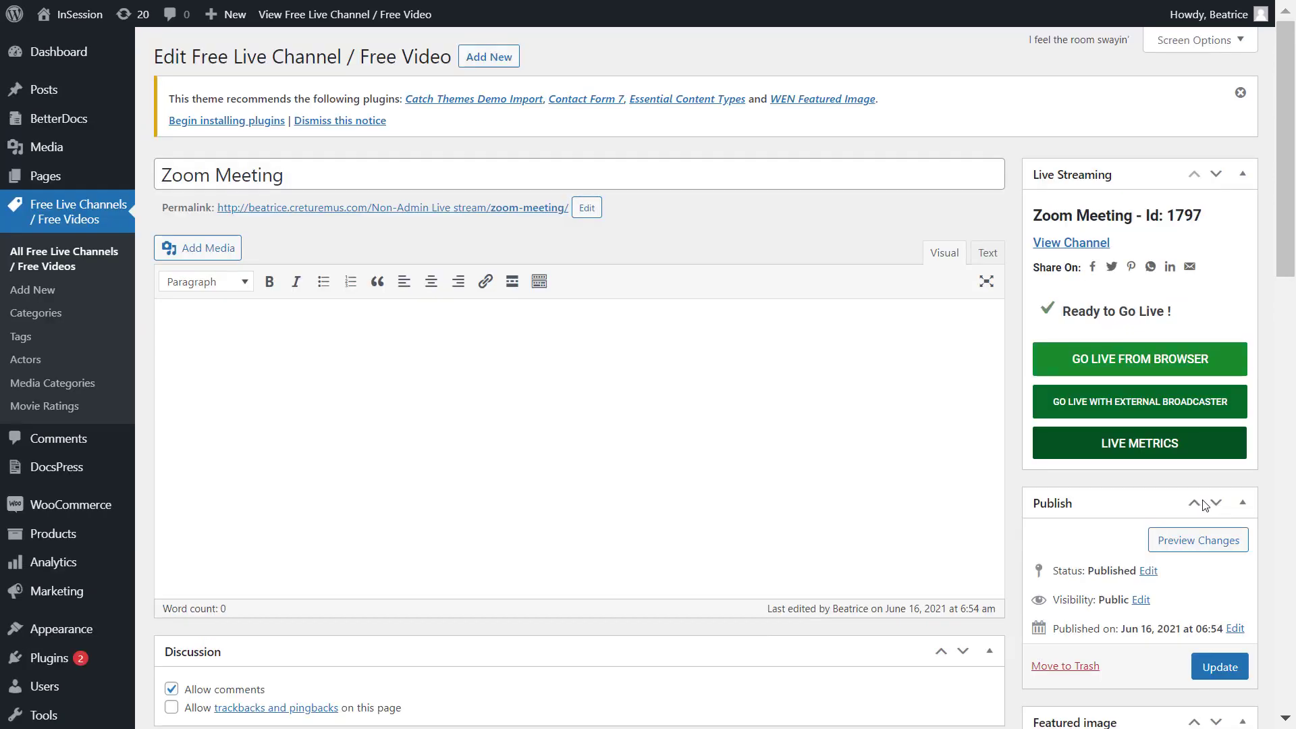
{"action": "left_click", "coordinate": [1222, 407]}
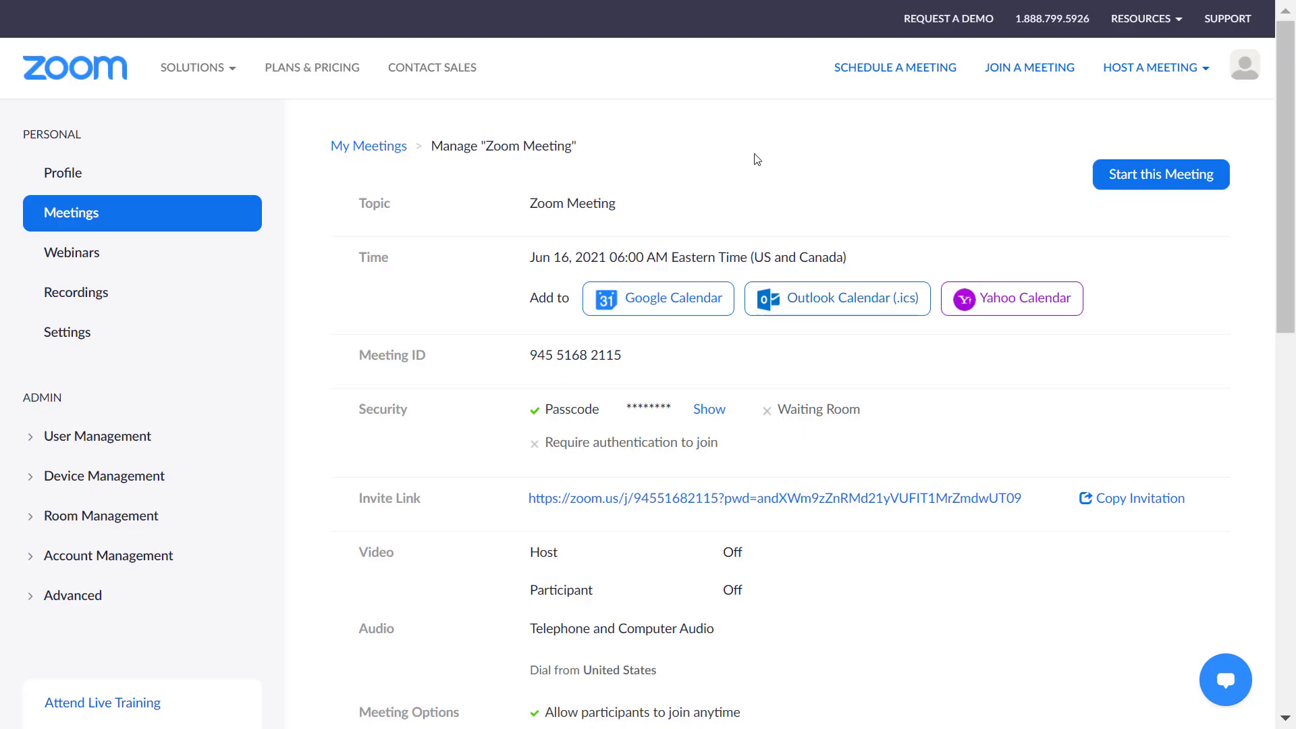
{"action": "scroll", "coordinate": [1137, 368], "scroll_direction": "down", "scroll_amount": 3}
{"action": "scroll", "coordinate": [1136, 367], "scroll_direction": "down", "scroll_amount": 2}
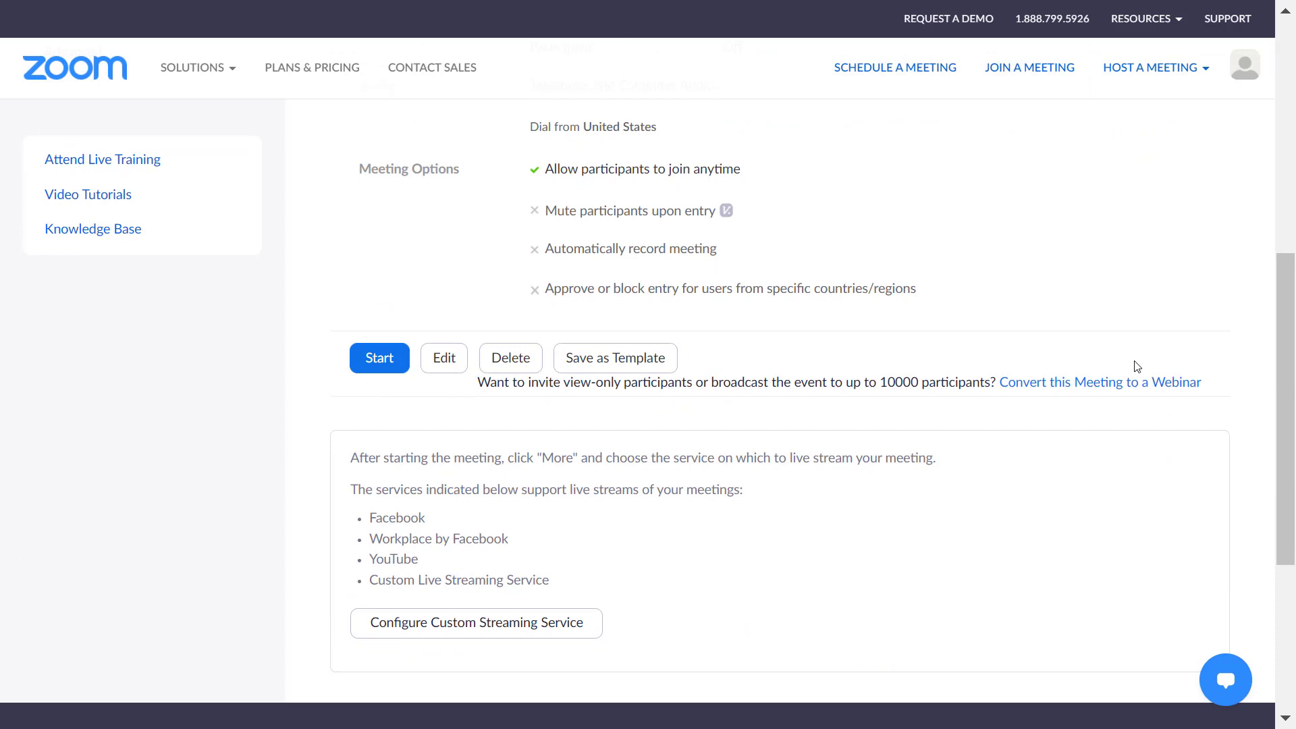
{"action": "scroll", "coordinate": [1135, 367], "scroll_direction": "down", "scroll_amount": 1}
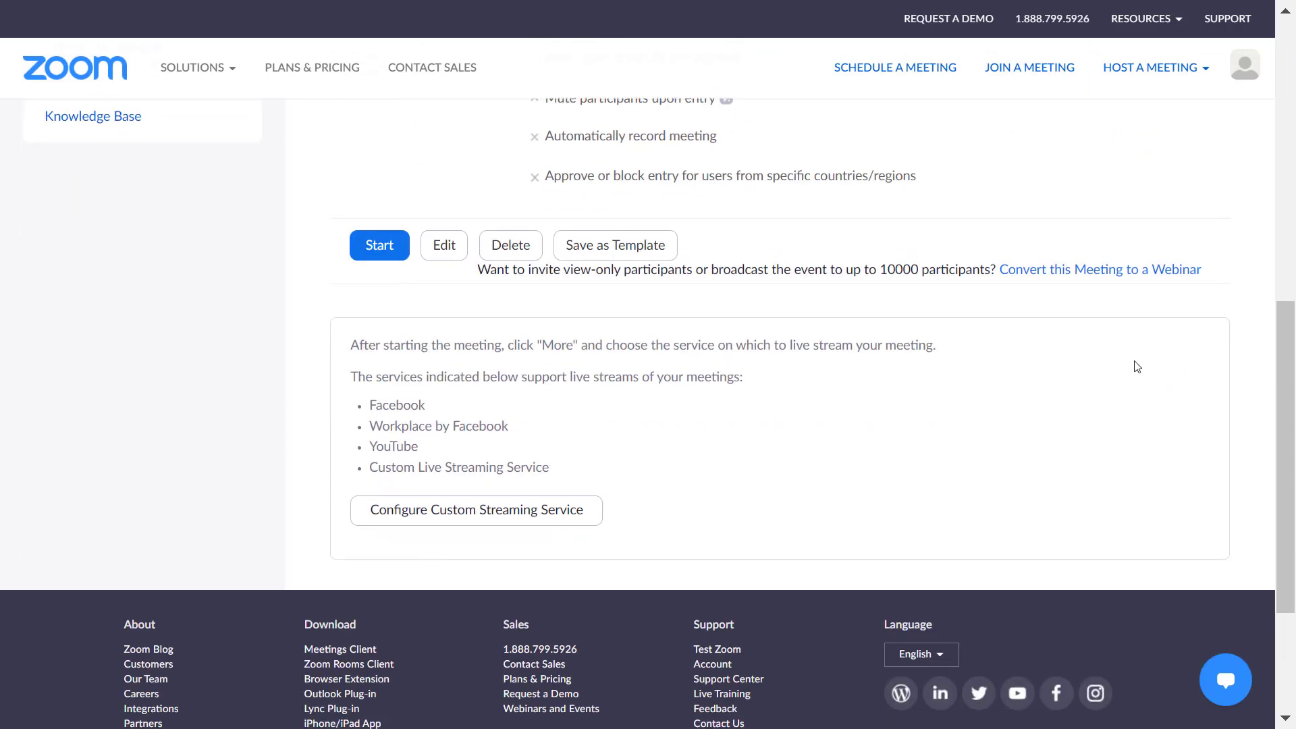
Step: Save a custom streaming service using the copied Zoom Meeting channel permalink as the page URL
{"action": "left_click", "coordinate": [496, 515]}
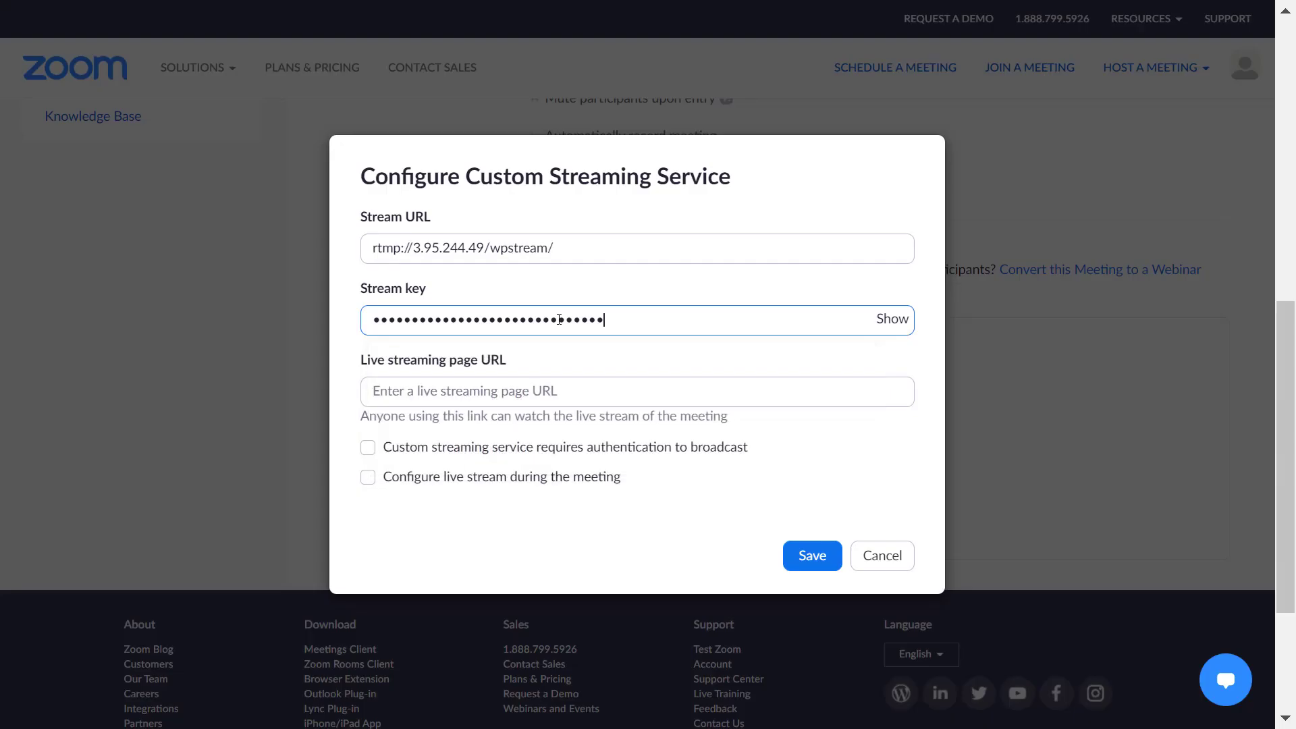
{"action": "left_click", "coordinate": [451, 396]}
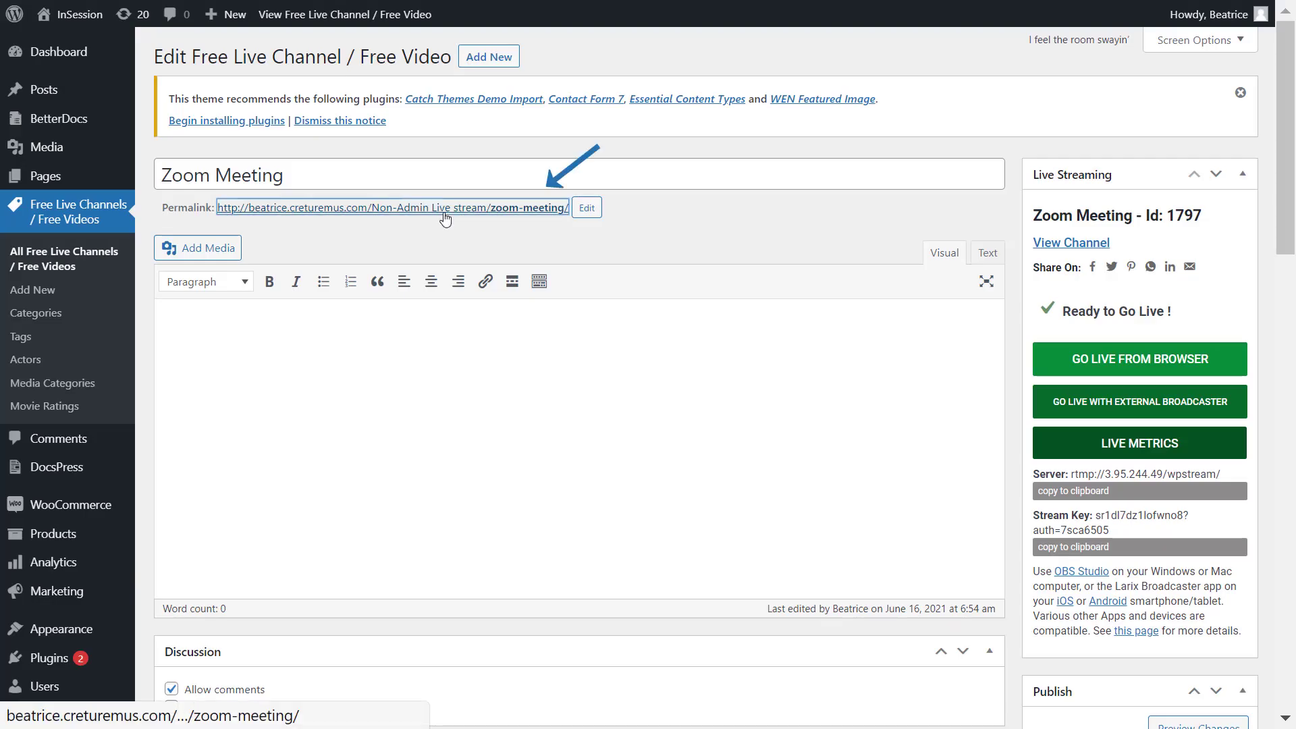
{"action": "right_click", "coordinate": [444, 212]}
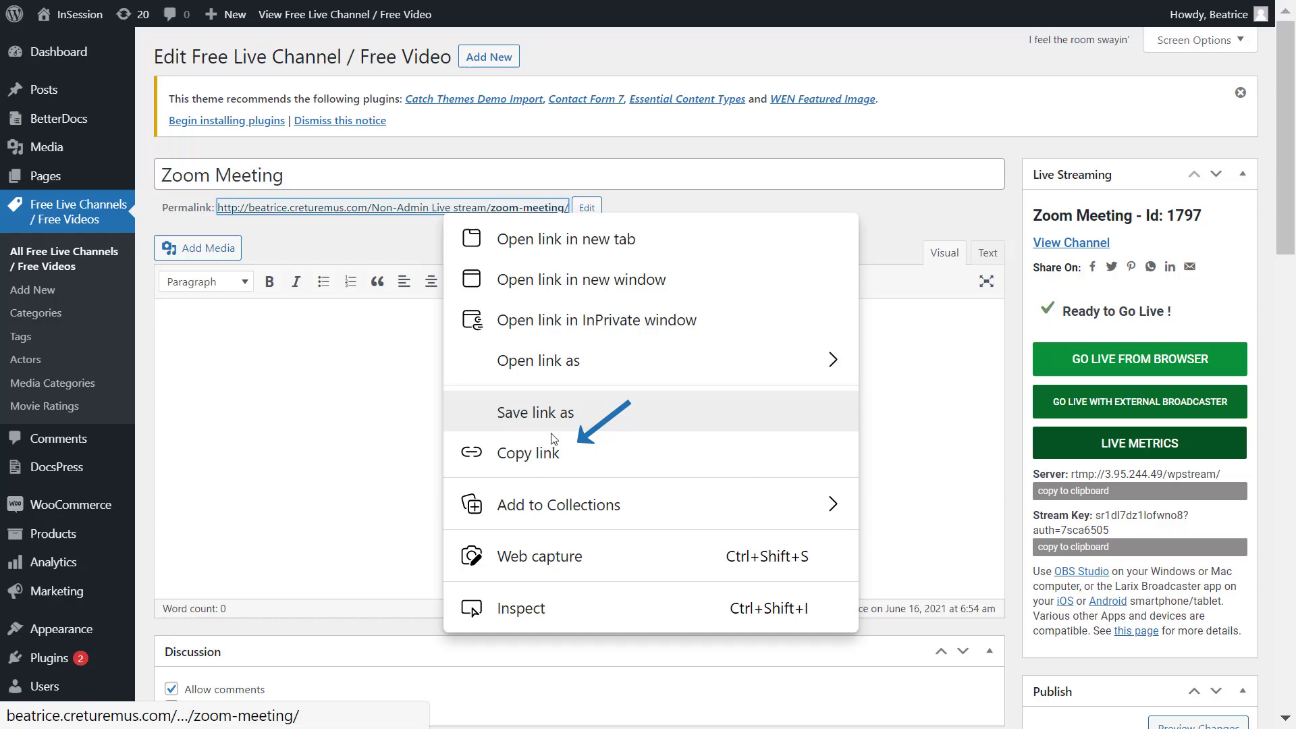
{"action": "left_click", "coordinate": [560, 453]}
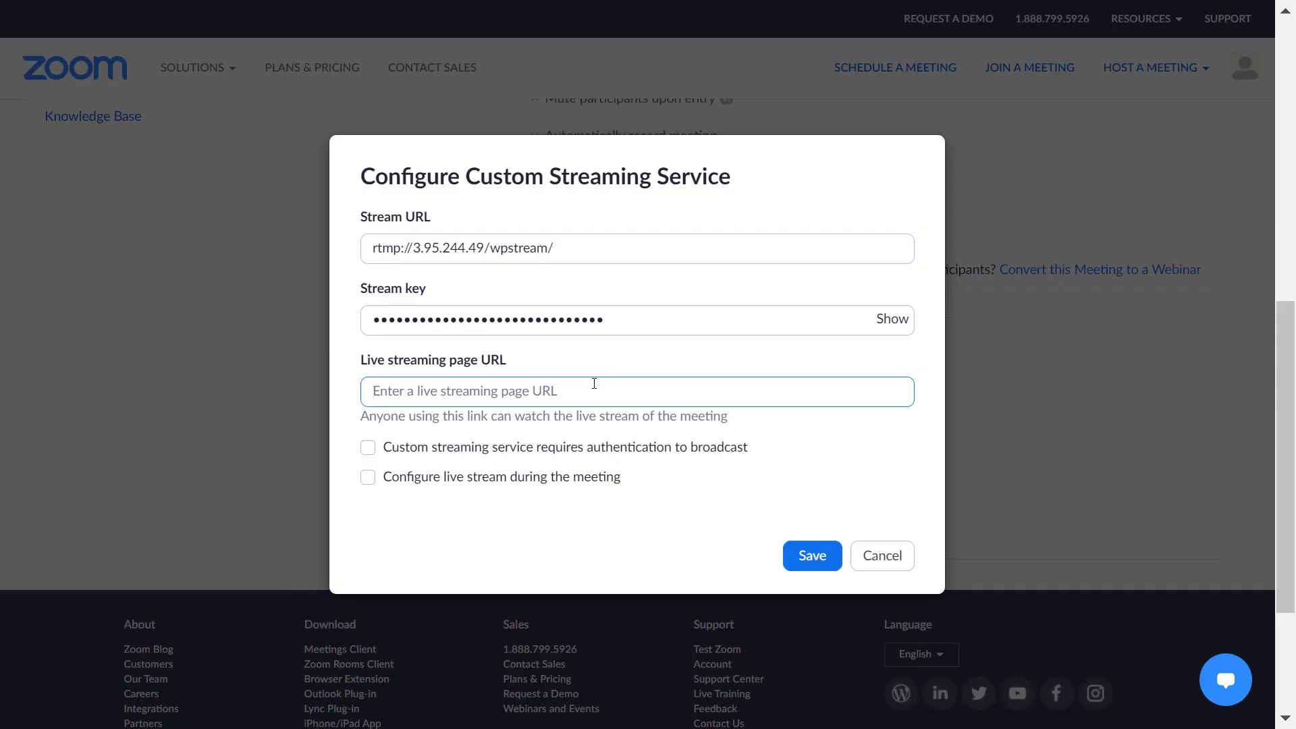
{"action": "key", "text": "ctrl+v"}
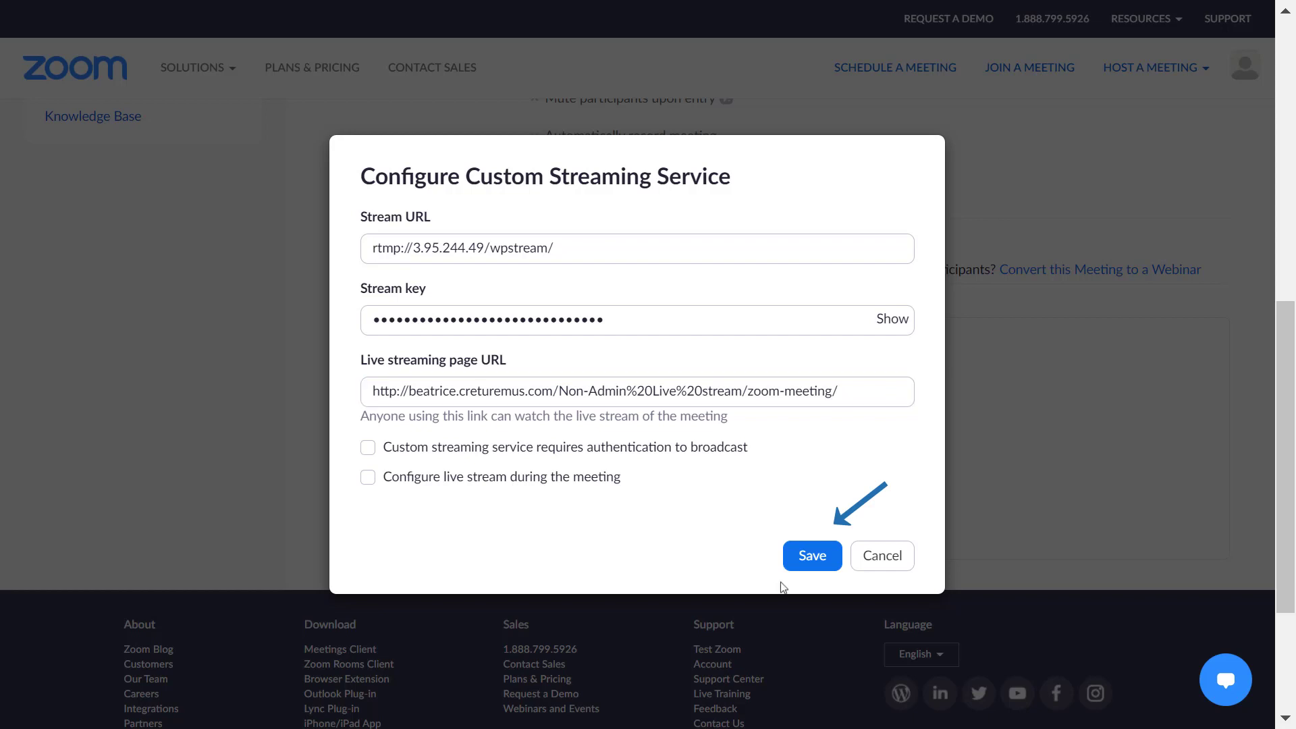
{"action": "left_click", "coordinate": [811, 573]}
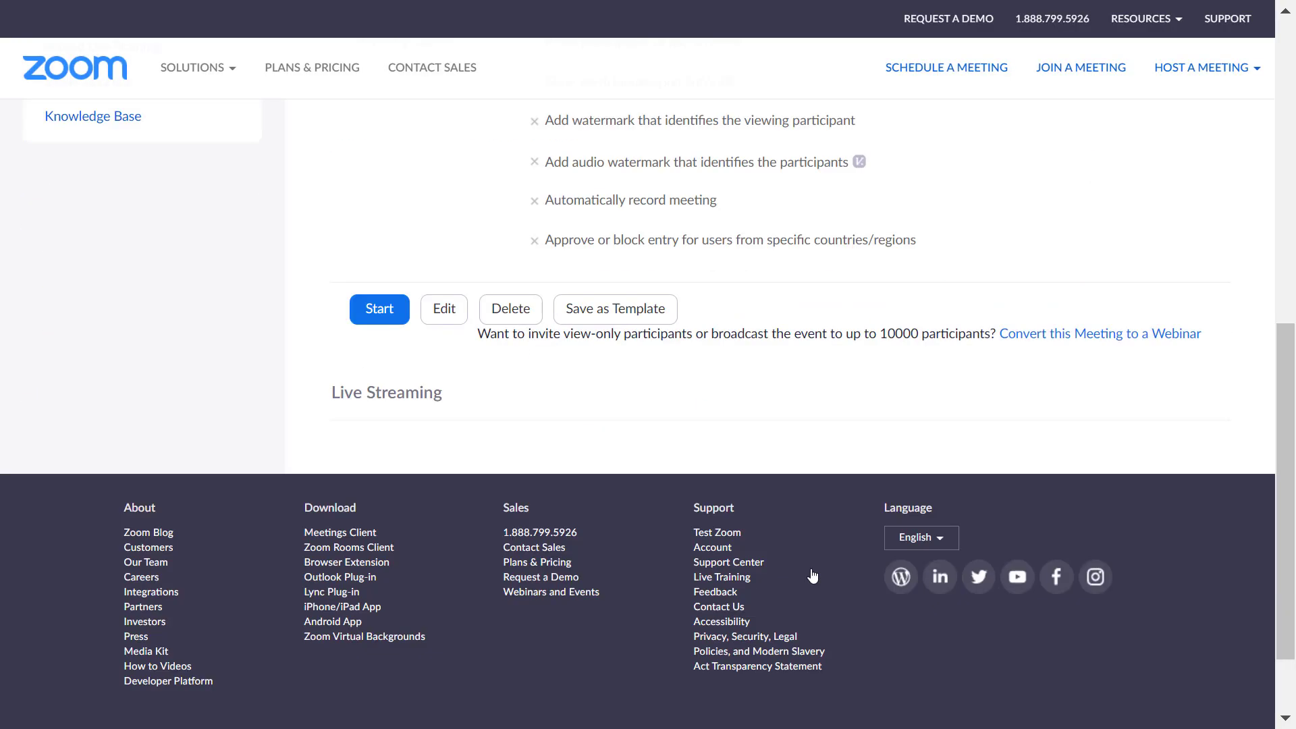
{"action": "scroll", "coordinate": [950, 328], "scroll_direction": "down", "scroll_amount": 3}
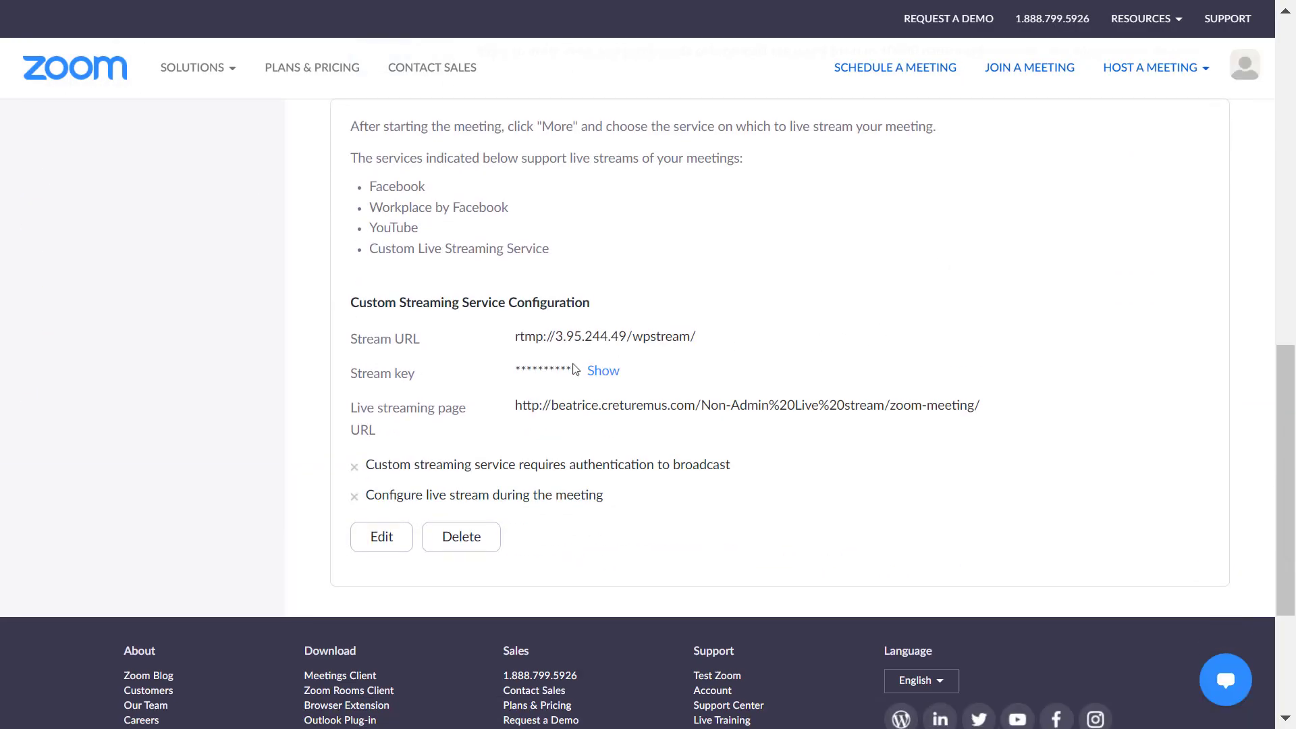
Step: Email the copied Zoom meeting invitation to the guest, then start the meeting in the desktop app
{"action": "left_click", "coordinate": [1142, 394]}
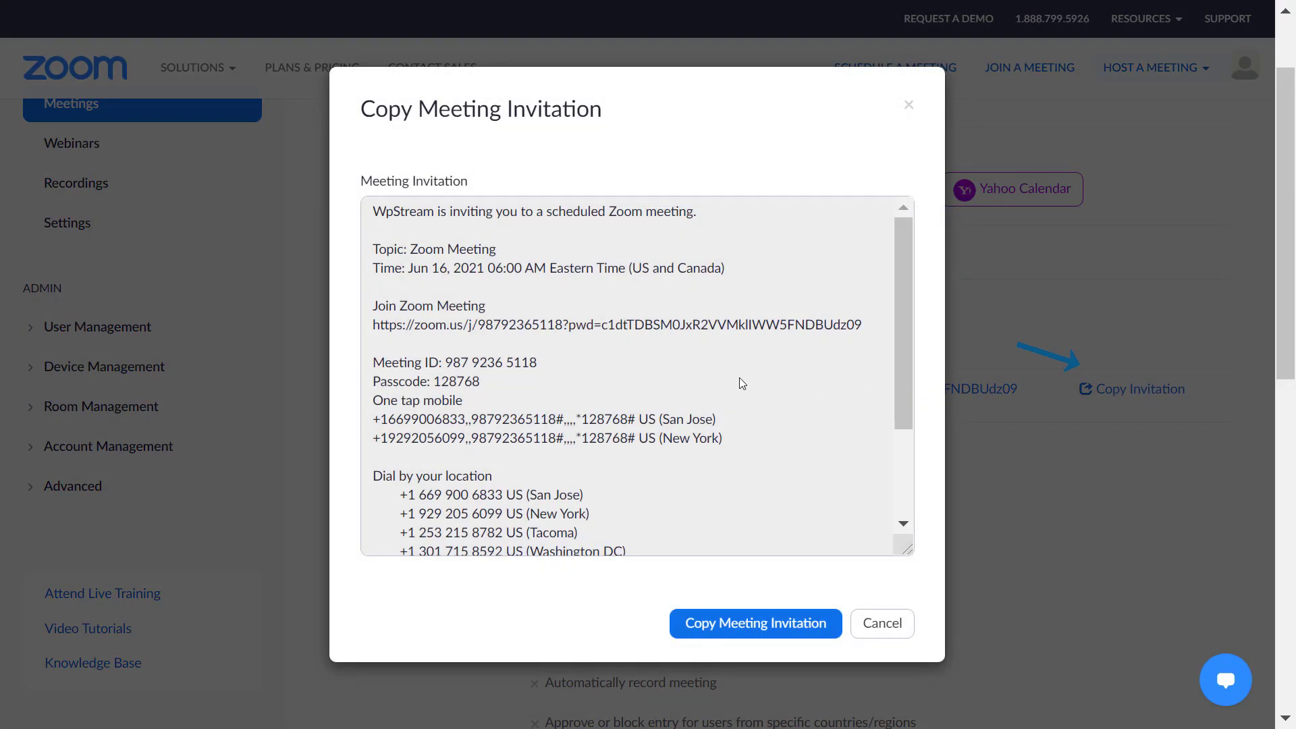
{"action": "left_click", "coordinate": [734, 635]}
{"action": "left_click", "coordinate": [734, 635]}
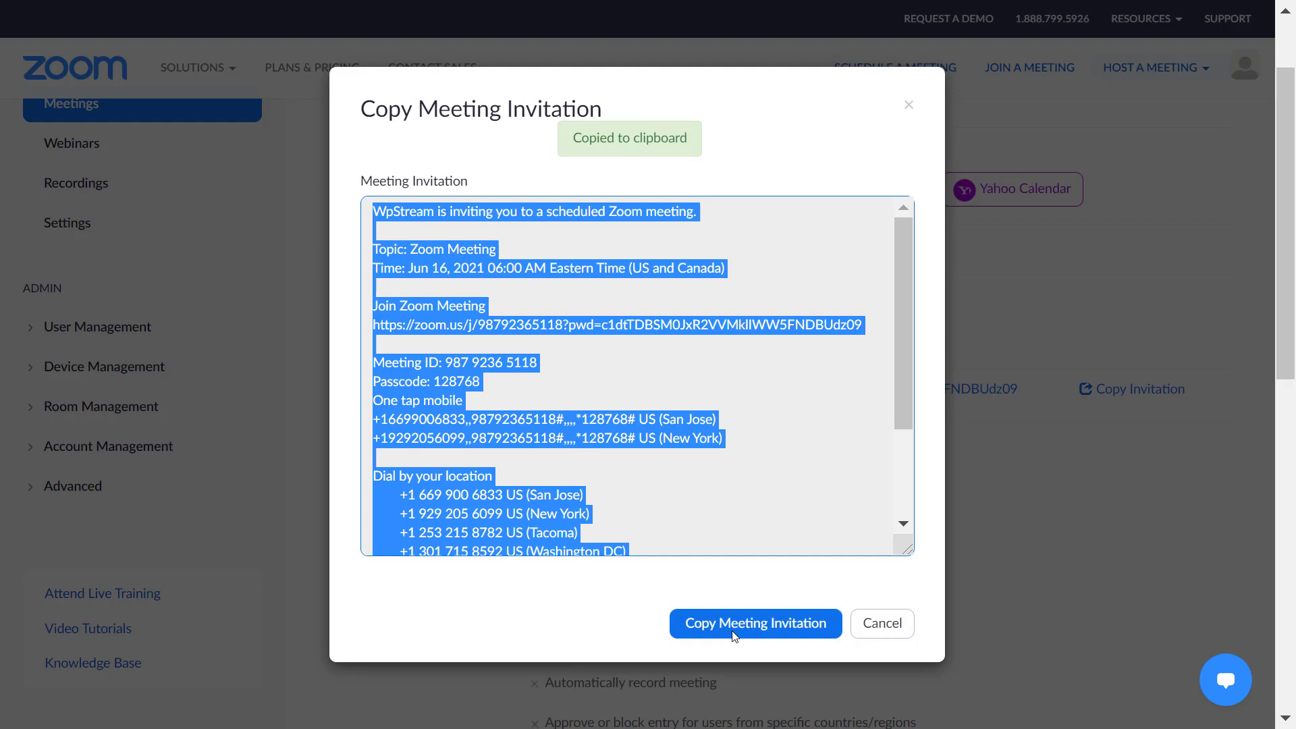
{"action": "left_click", "coordinate": [1007, 548]}
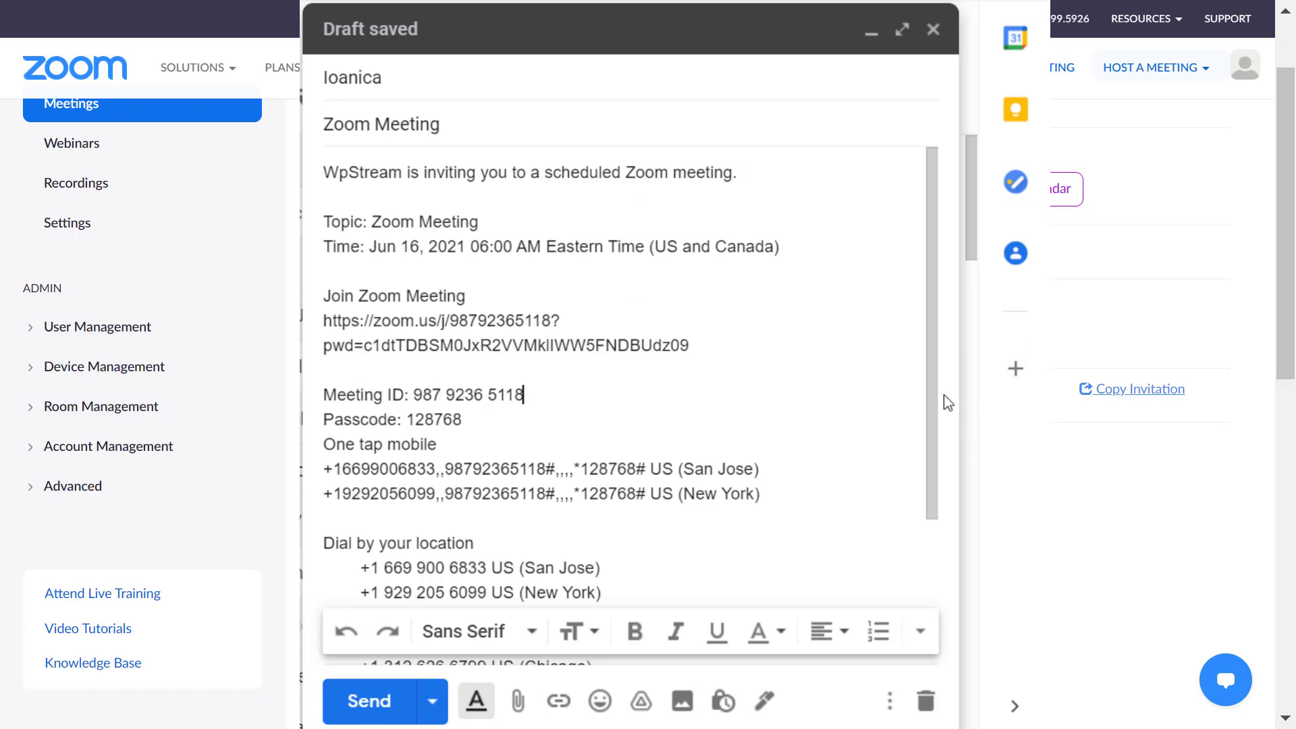
{"action": "scroll", "coordinate": [942, 400], "scroll_direction": "down", "scroll_amount": 1}
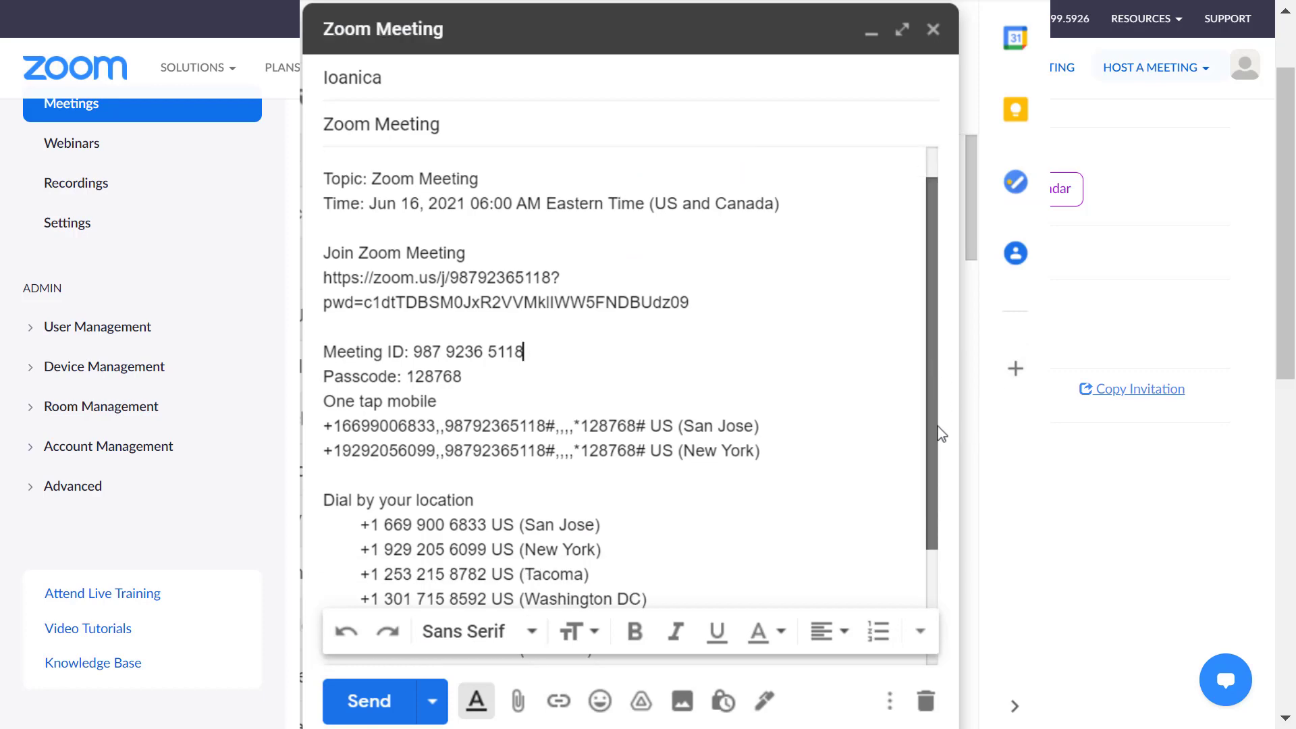
{"action": "scroll", "coordinate": [939, 433], "scroll_direction": "down", "scroll_amount": 1}
{"action": "scroll", "coordinate": [945, 463], "scroll_direction": "down", "scroll_amount": 1}
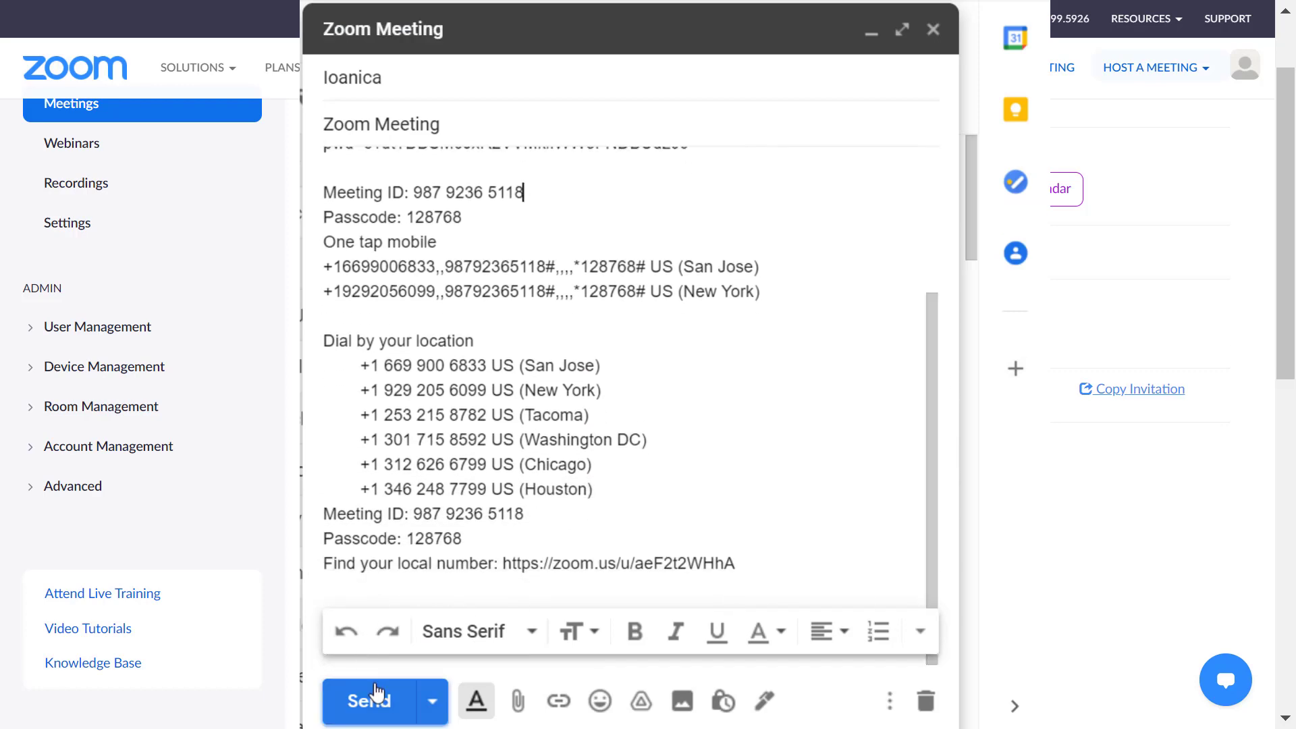
{"action": "left_click", "coordinate": [369, 701]}
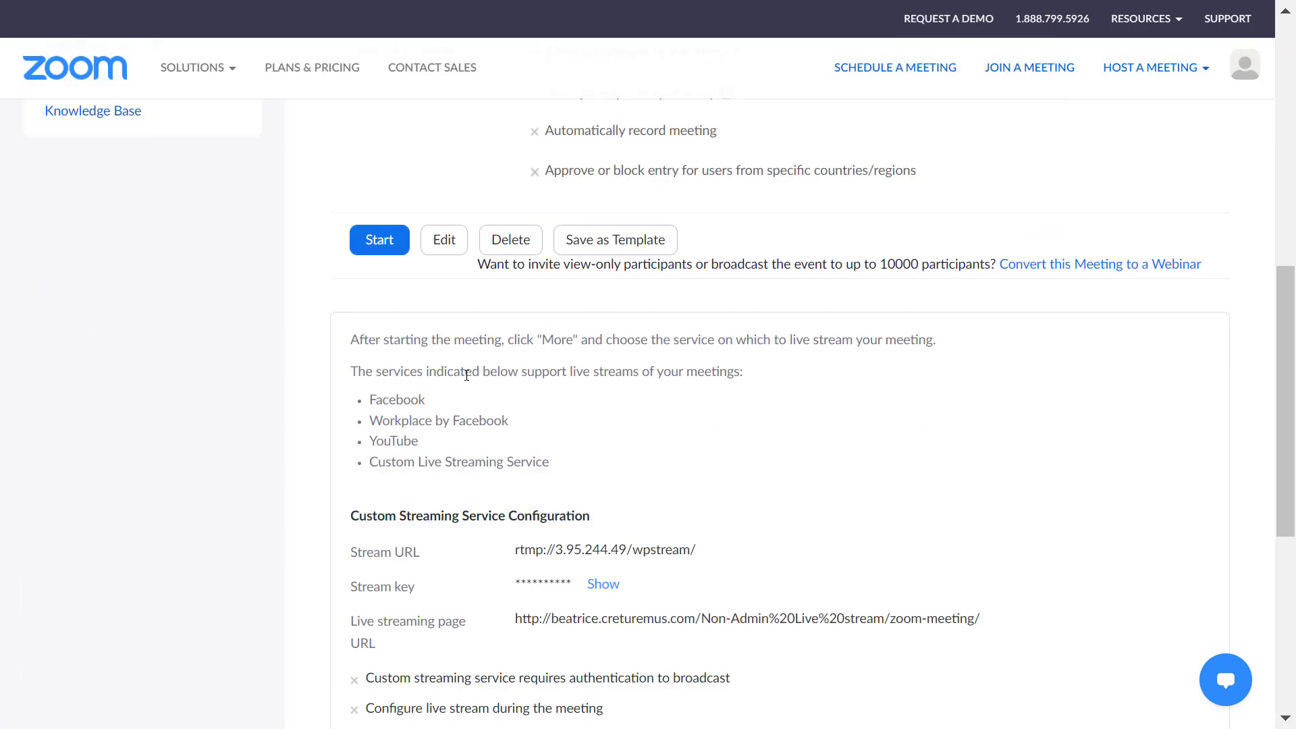
{"action": "scroll", "coordinate": [465, 377], "scroll_direction": "up", "scroll_amount": 5}
{"action": "scroll", "coordinate": [466, 376], "scroll_direction": "up", "scroll_amount": 2}
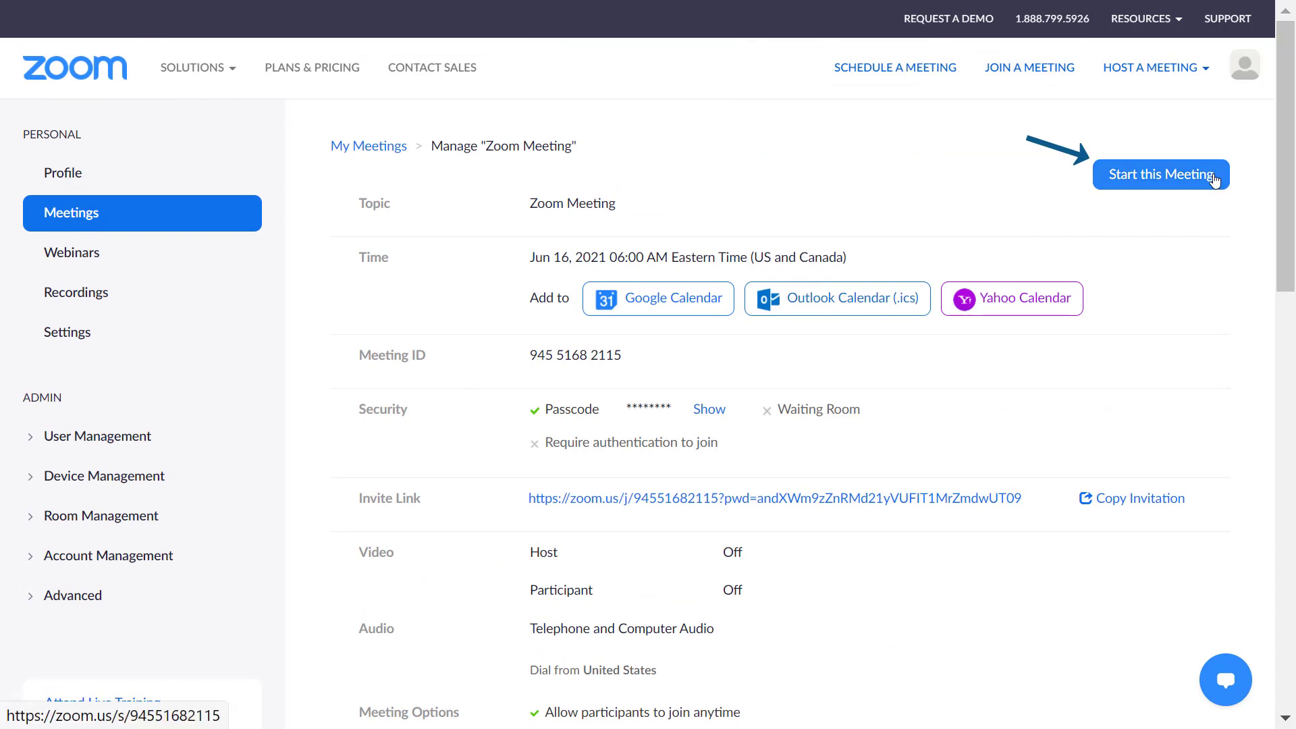
{"action": "left_click", "coordinate": [1214, 179]}
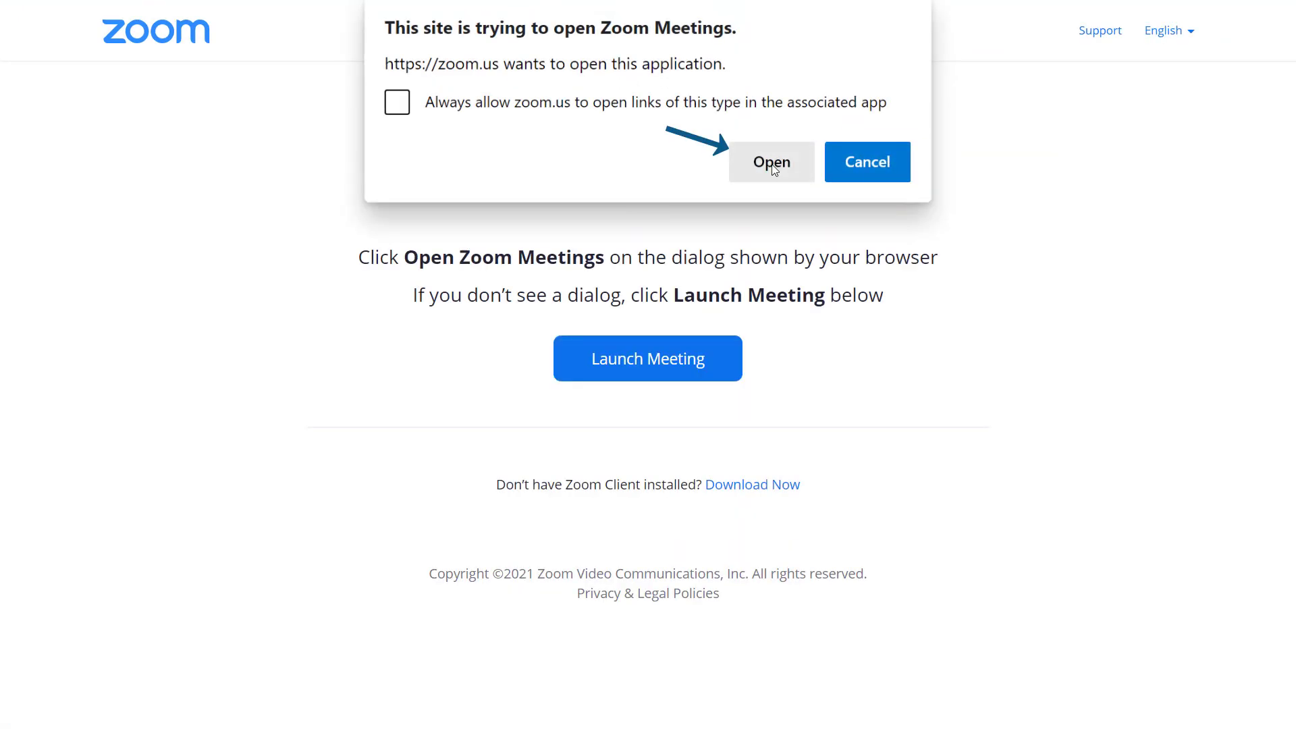
{"action": "left_click", "coordinate": [771, 169]}
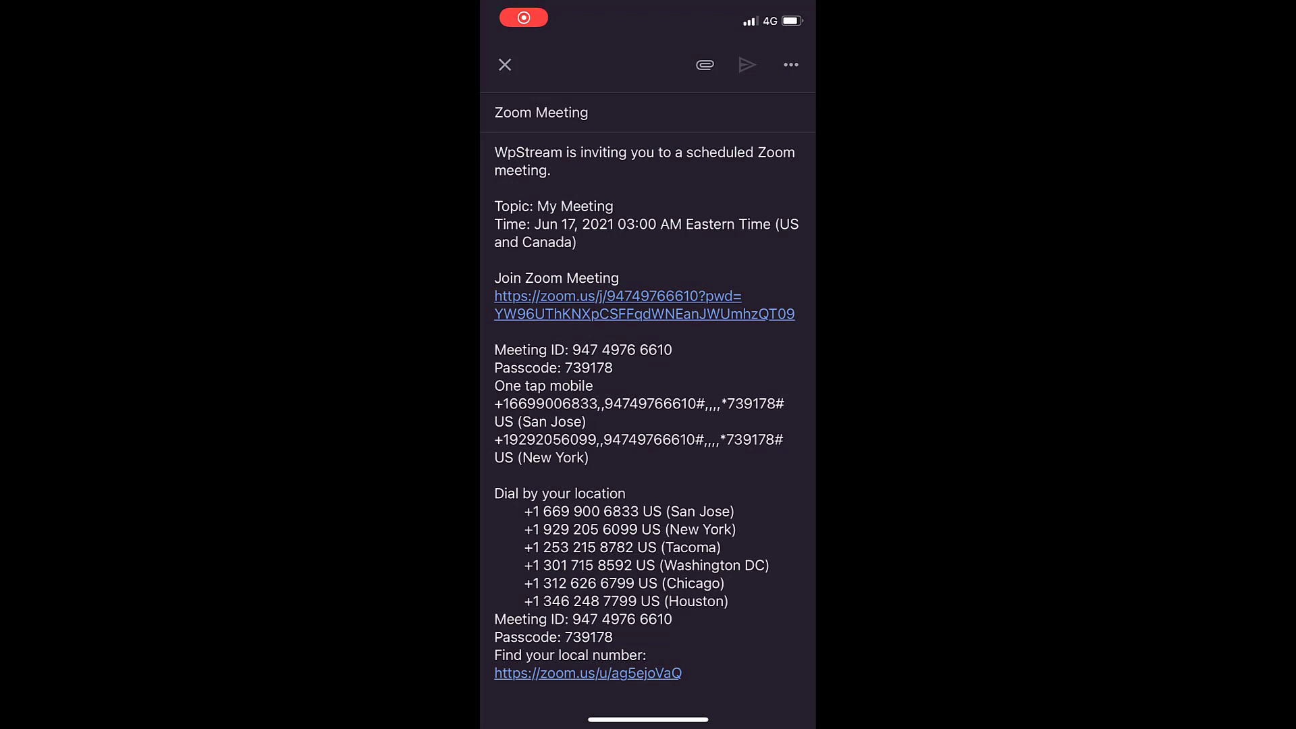
{"action": "left_click_drag", "start_coordinate": [636, 362], "coordinate": [673, 363]}
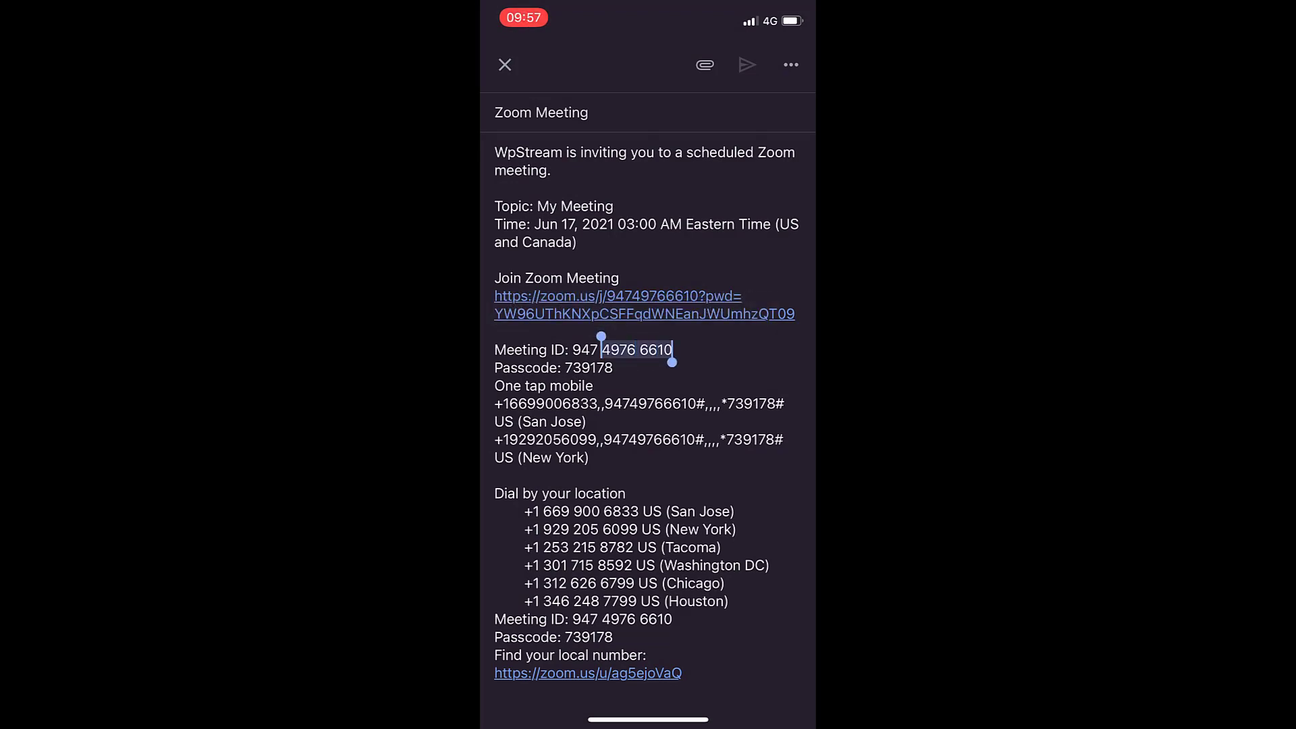
{"action": "left_click_drag", "start_coordinate": [602, 336], "coordinate": [572, 336]}
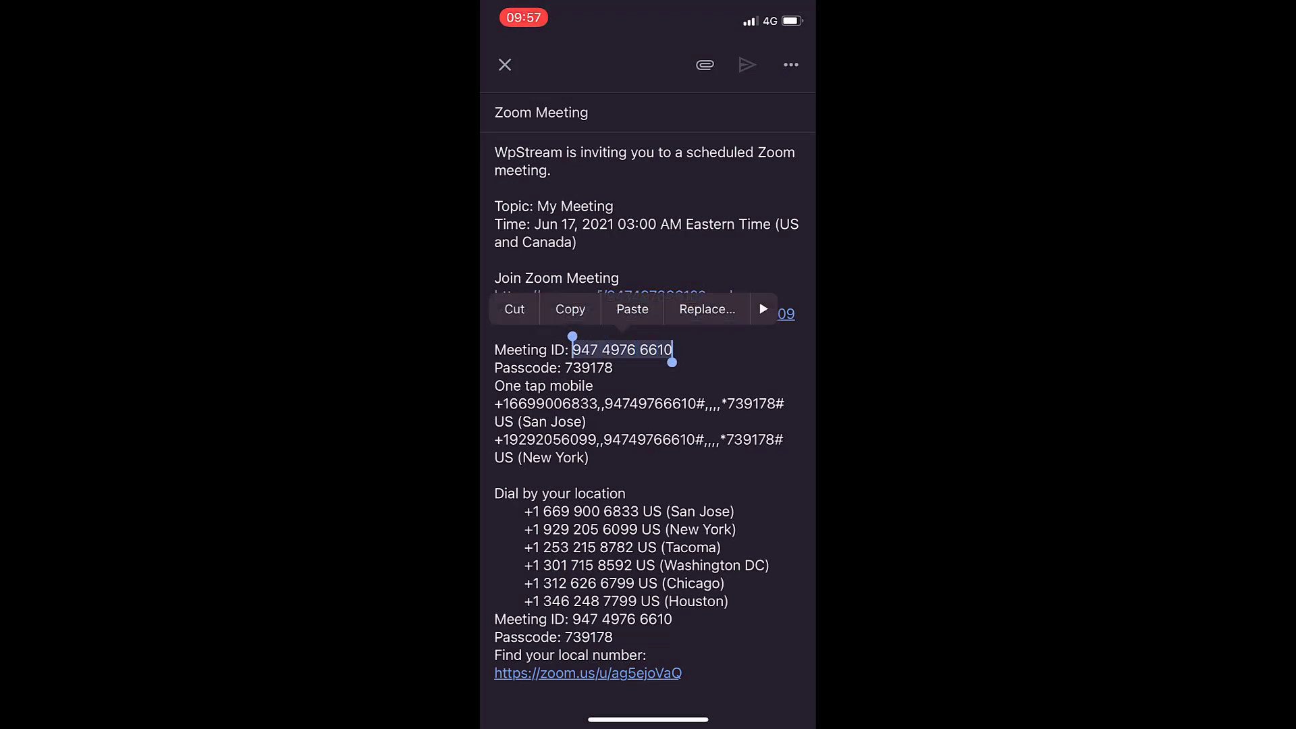
{"action": "left_click", "coordinate": [570, 309]}
{"action": "left_click_drag", "start_coordinate": [649, 719], "coordinate": [708, 456]}
{"action": "left_click", "coordinate": [587, 354]}
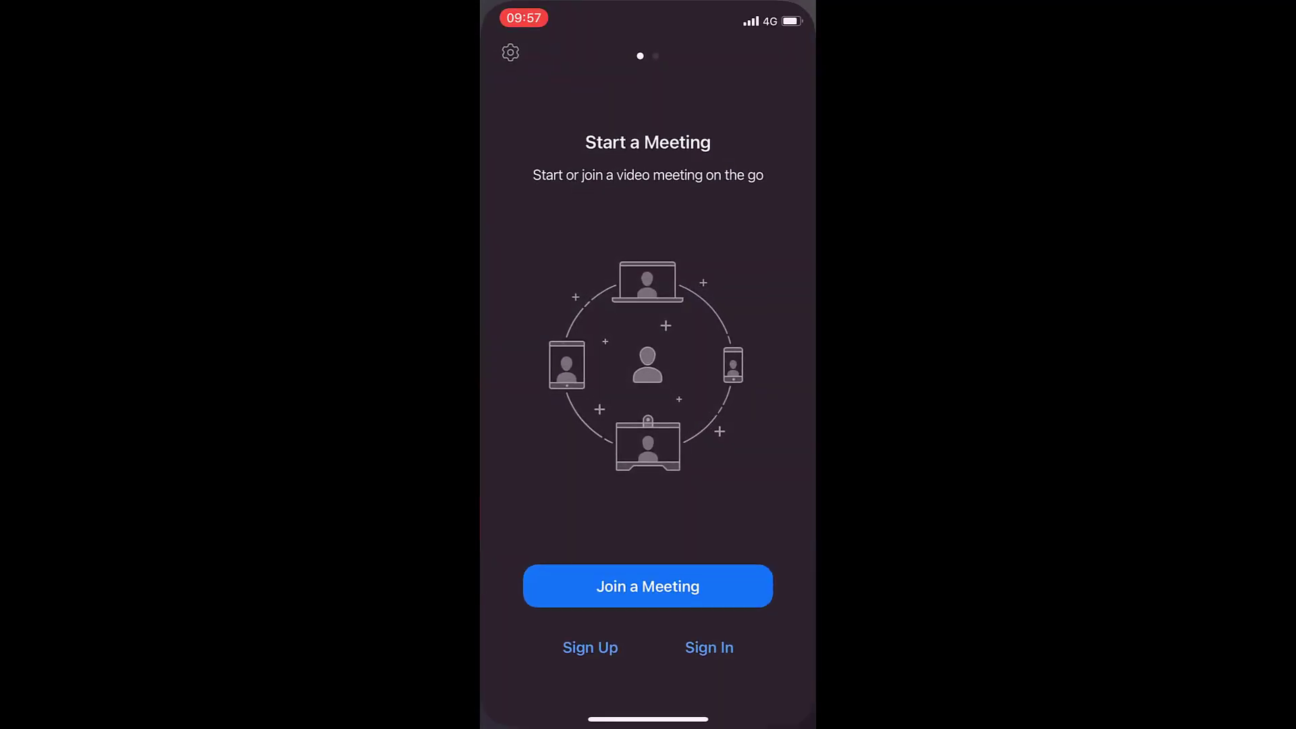
{"action": "left_click", "coordinate": [648, 587]}
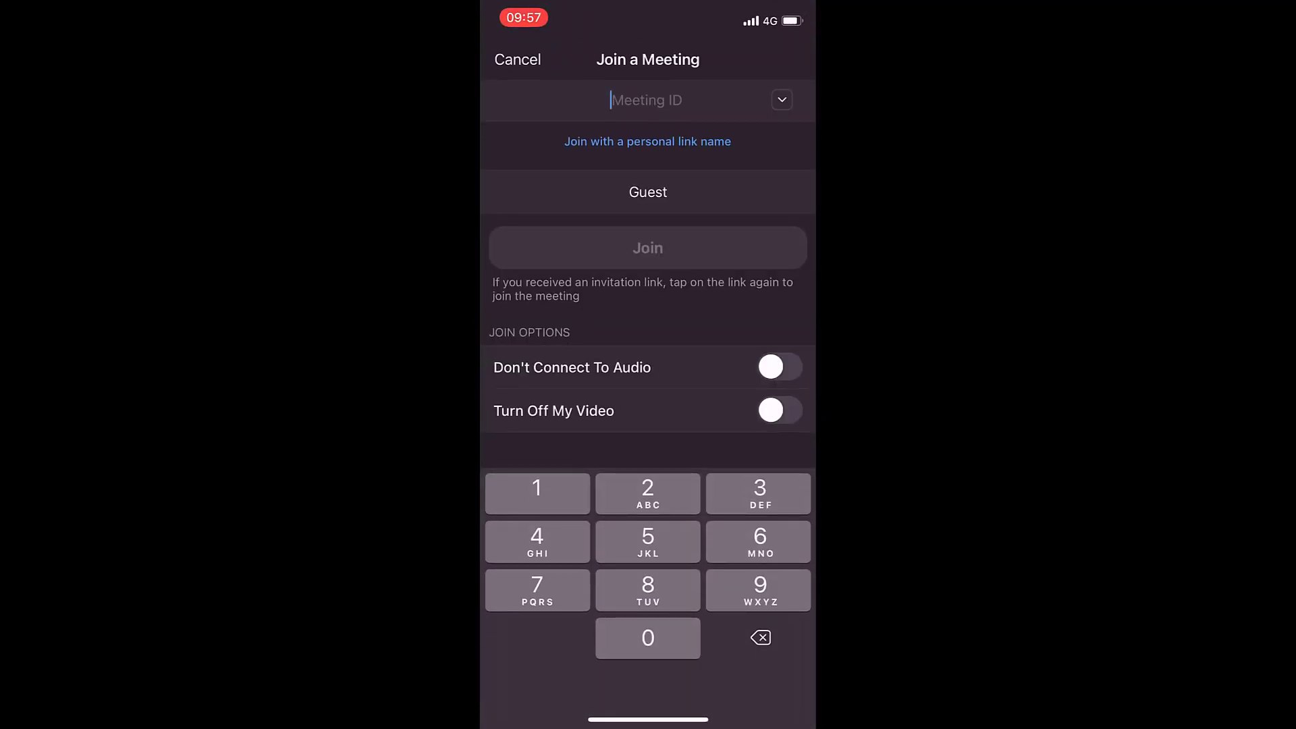
{"action": "left_click", "coordinate": [611, 100]}
{"action": "left_click", "coordinate": [611, 60]}
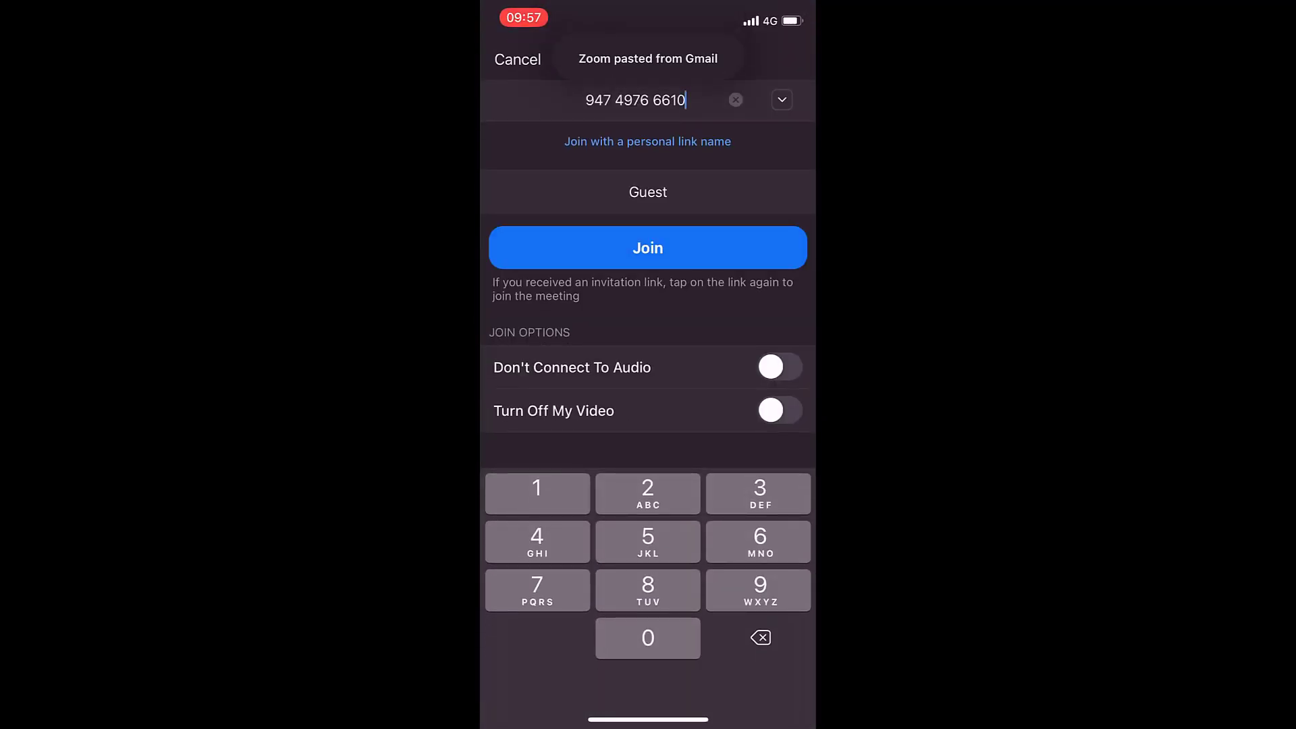
{"action": "left_click", "coordinate": [648, 248]}
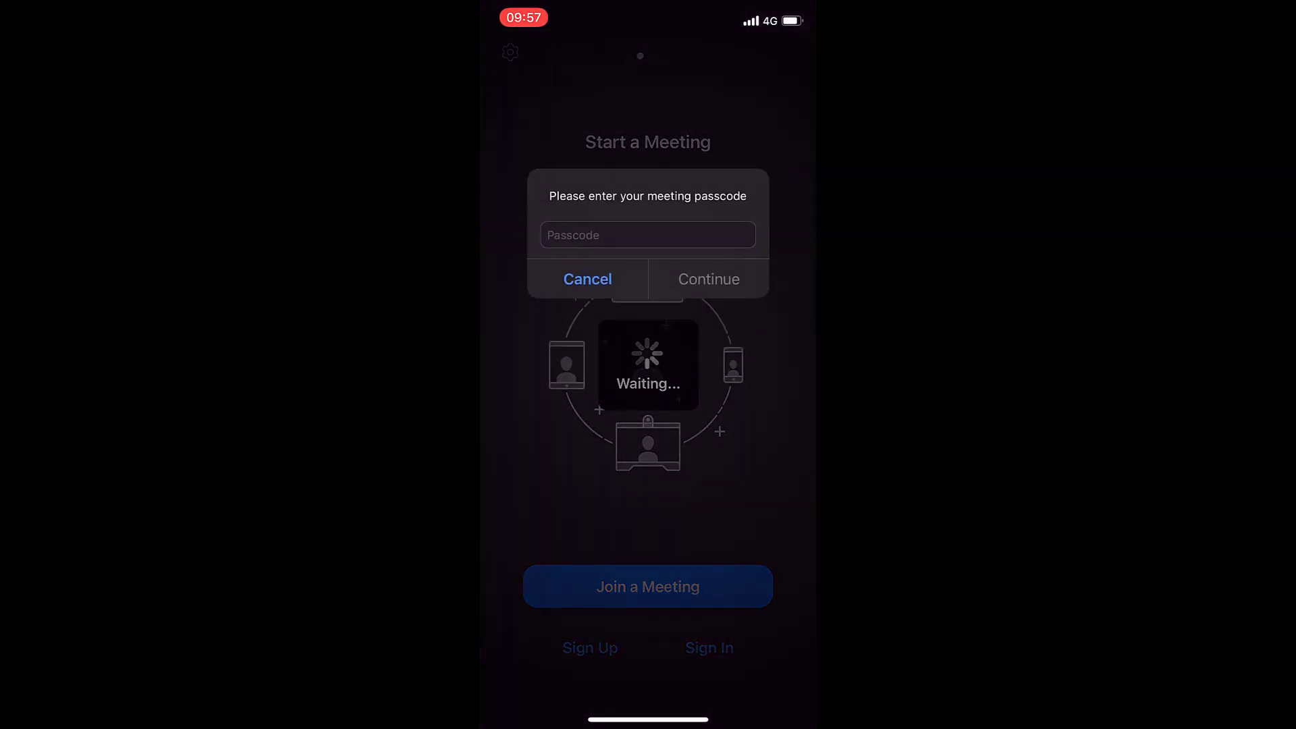
{"action": "left_click_drag", "start_coordinate": [648, 719], "coordinate": [648, 455]}
{"action": "left_click", "coordinate": [536, 364]}
{"action": "left_click", "coordinate": [608, 350]}
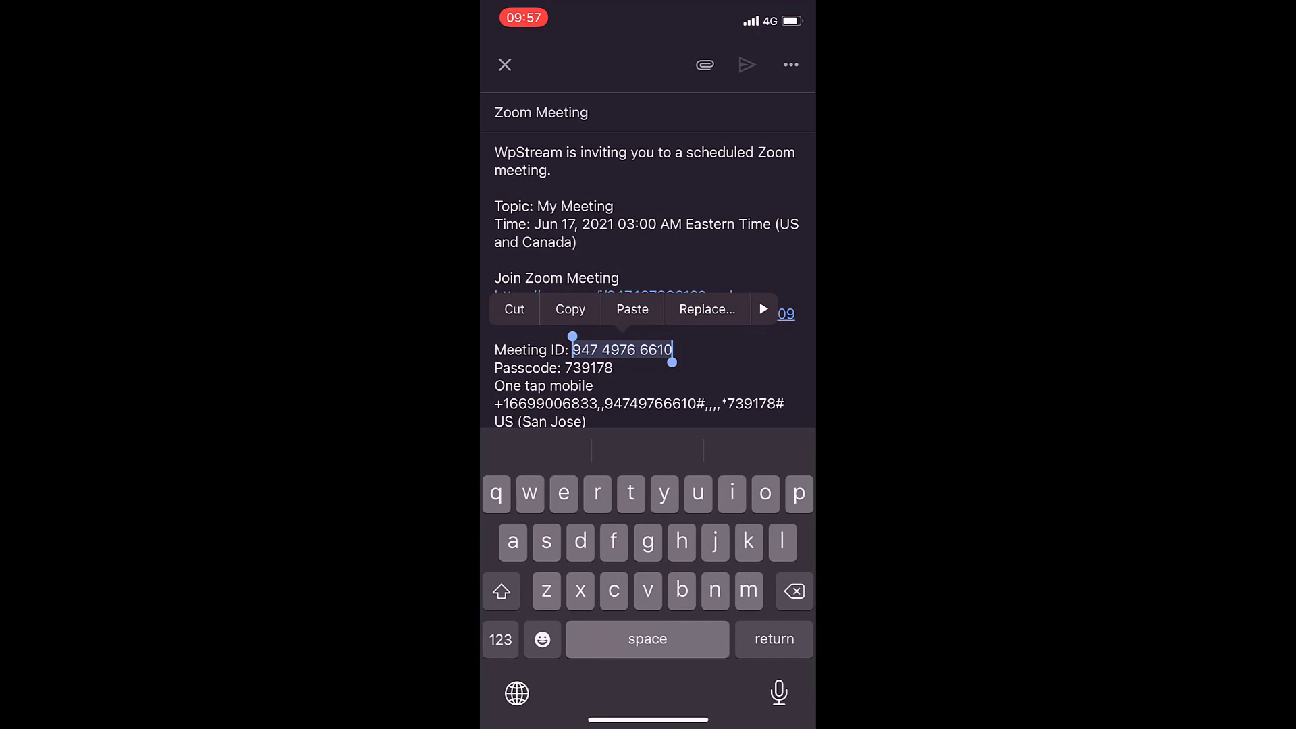
{"action": "left_click", "coordinate": [594, 385]}
{"action": "left_click", "coordinate": [589, 368]}
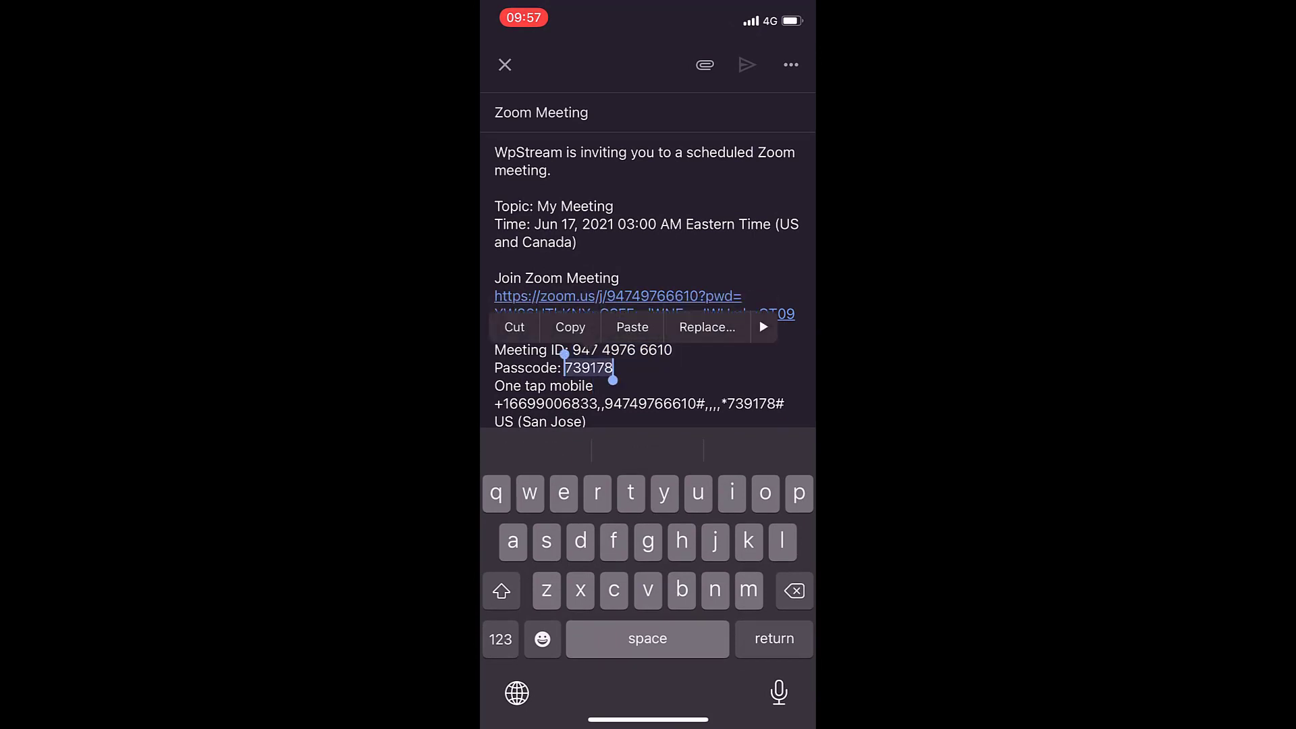
{"action": "left_click", "coordinate": [569, 326]}
{"action": "left_click_drag", "start_coordinate": [649, 719], "coordinate": [648, 456]}
{"action": "left_click", "coordinate": [597, 426]}
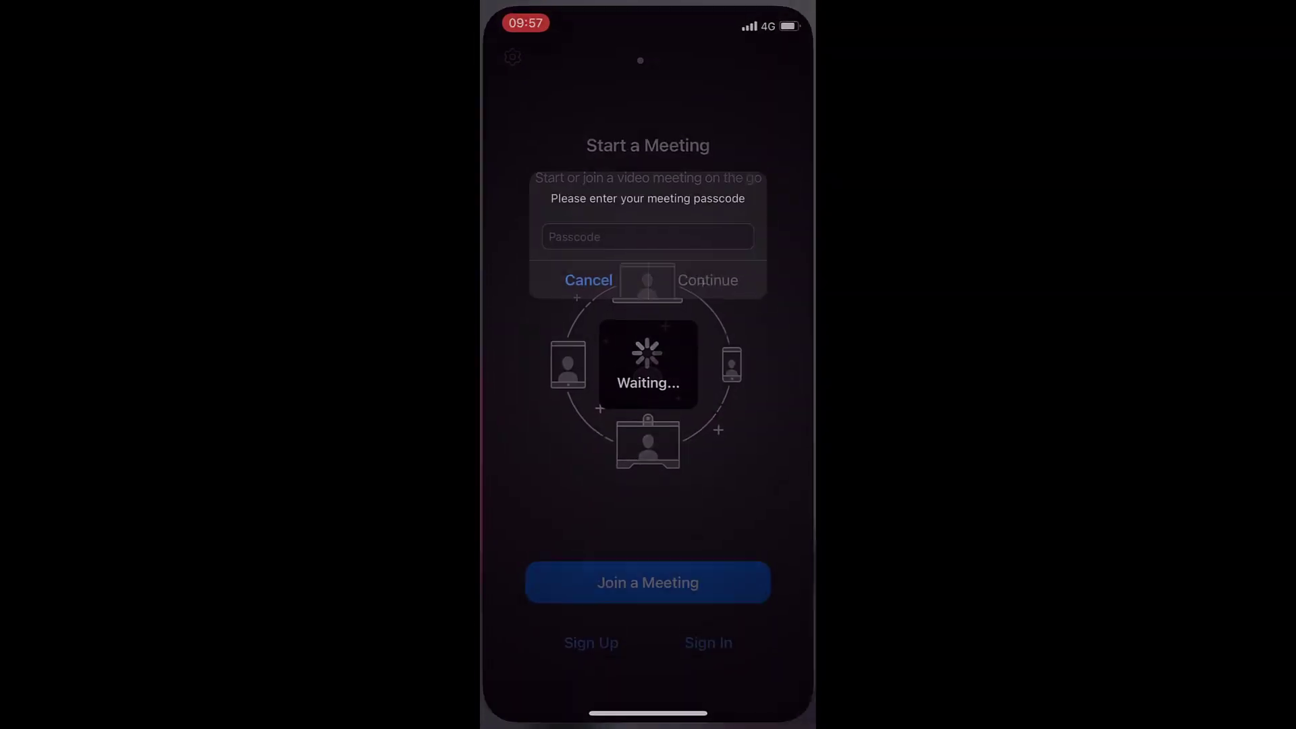
{"action": "left_click", "coordinate": [547, 195]}
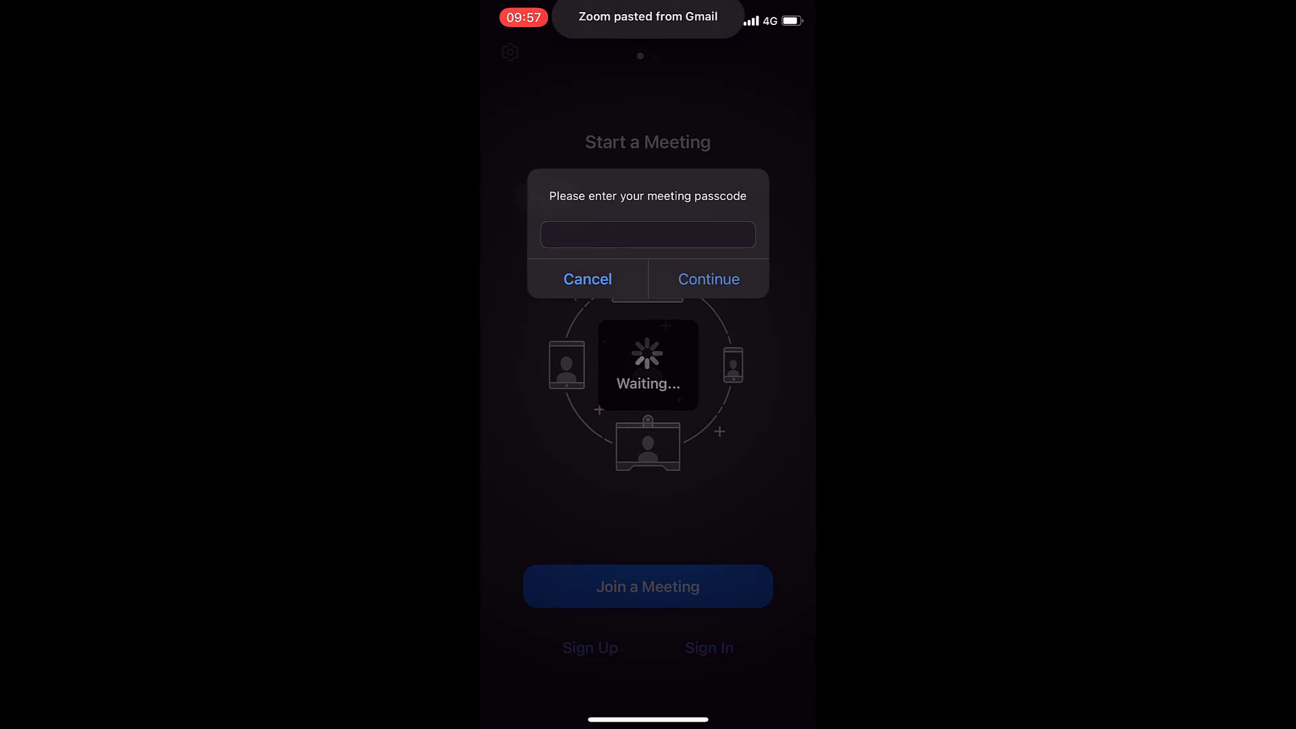
{"action": "left_click", "coordinate": [709, 278]}
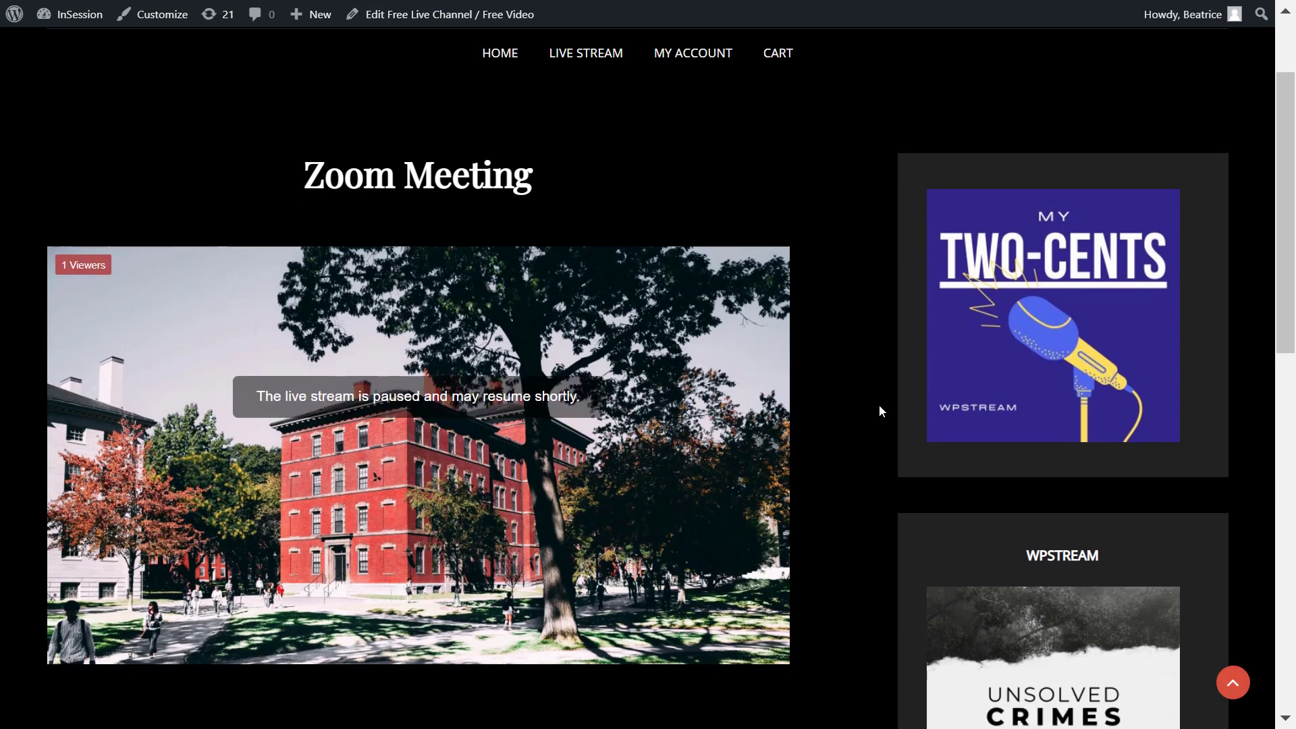
{"action": "scroll", "coordinate": [698, 325], "scroll_direction": "down", "scroll_amount": 1}
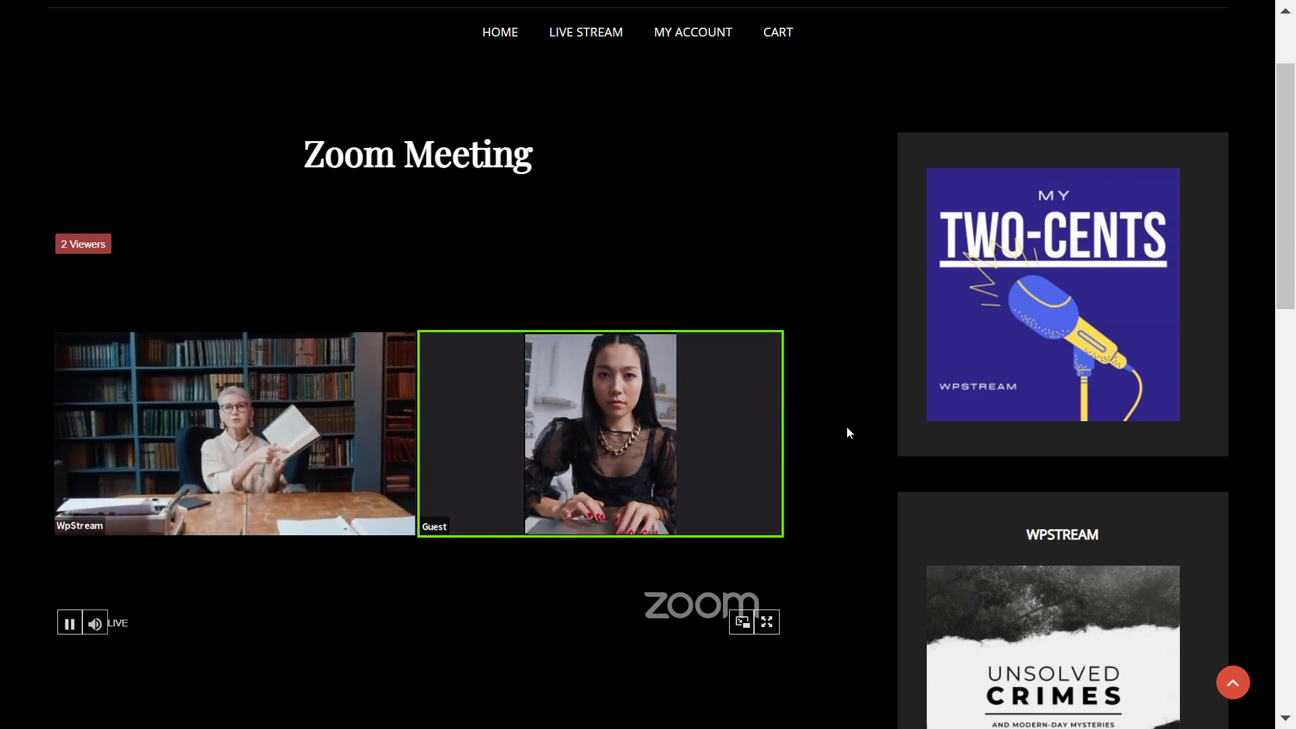
Step: Watch the channel stream full screen, end the Zoom meeting for all, then go to HOME
{"action": "left_click", "coordinate": [766, 622]}
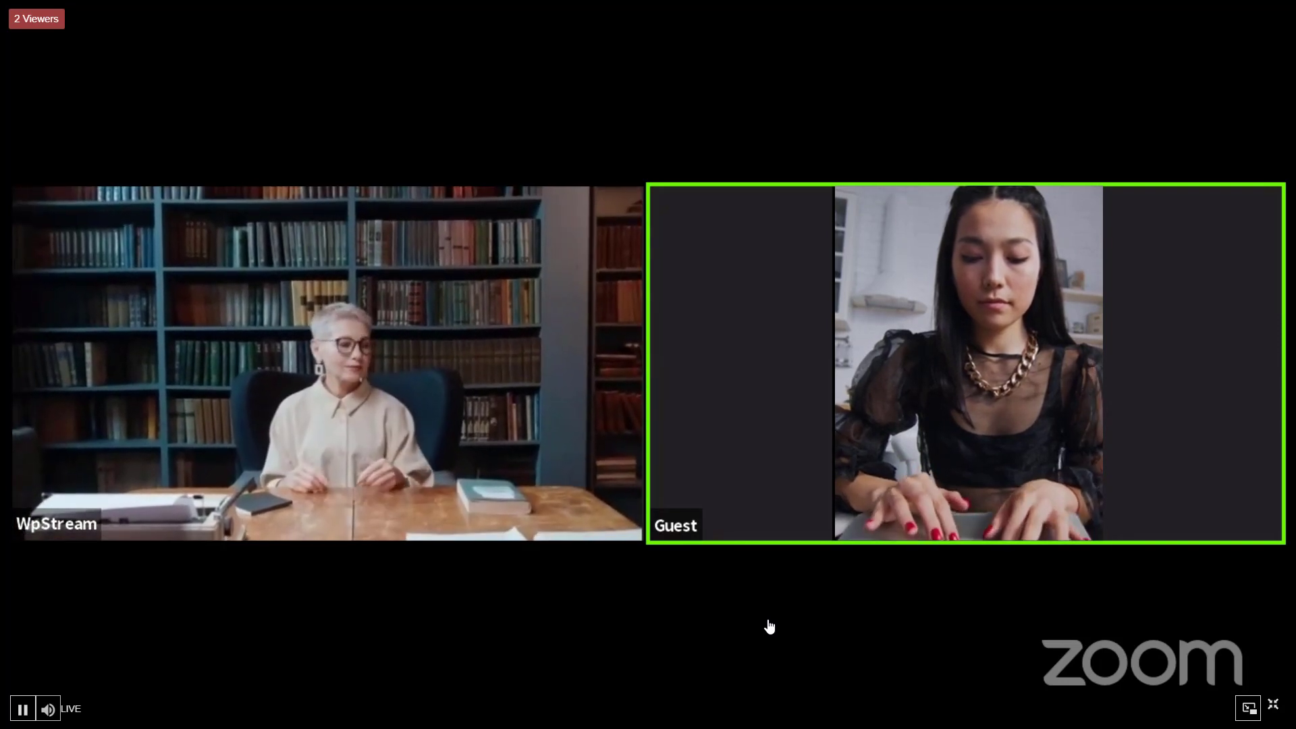
{"action": "key", "text": "Escape"}
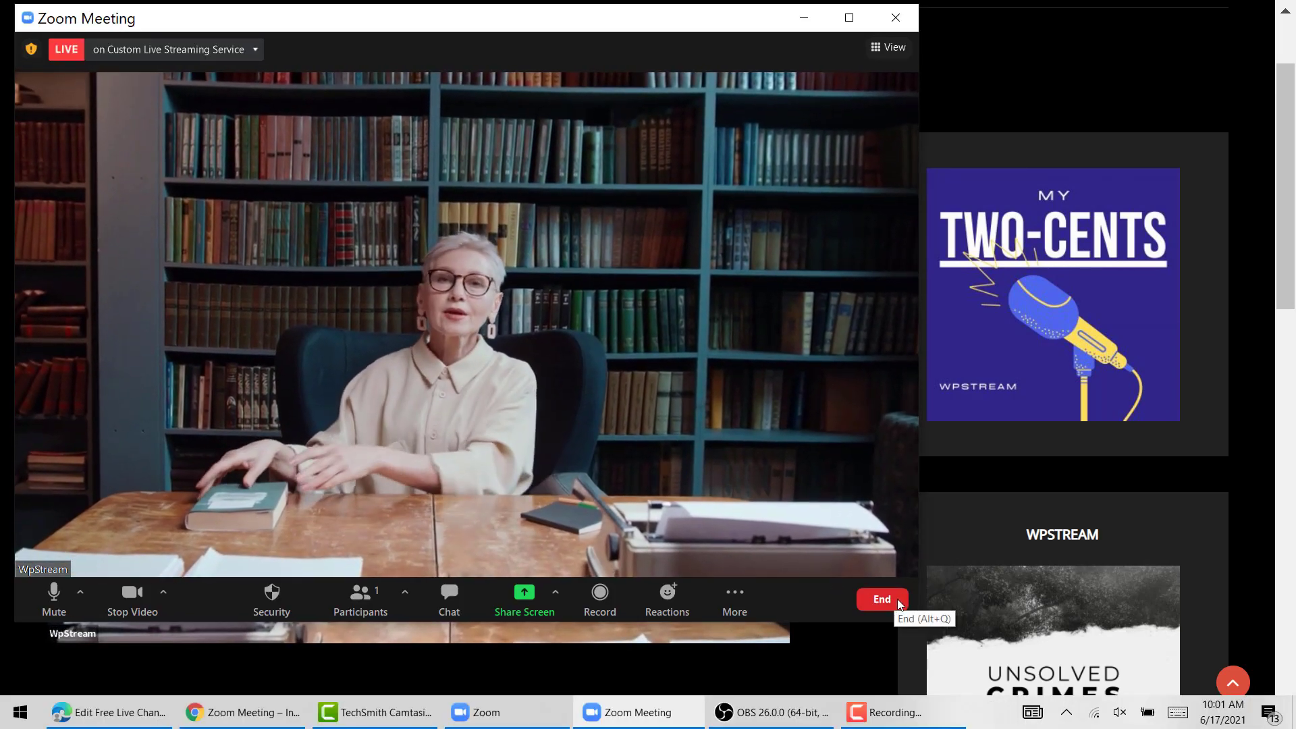
{"action": "left_click", "coordinate": [897, 597]}
{"action": "left_click", "coordinate": [852, 516]}
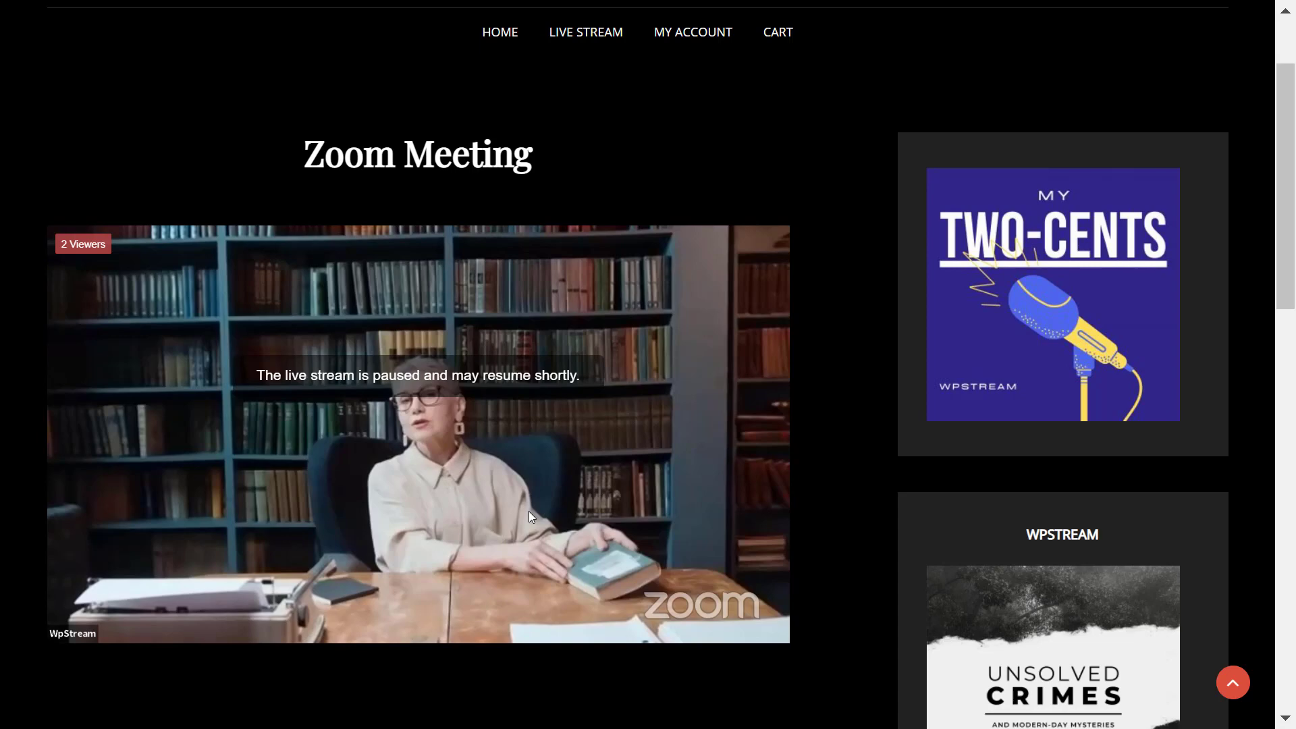
{"action": "left_click", "coordinate": [507, 30]}
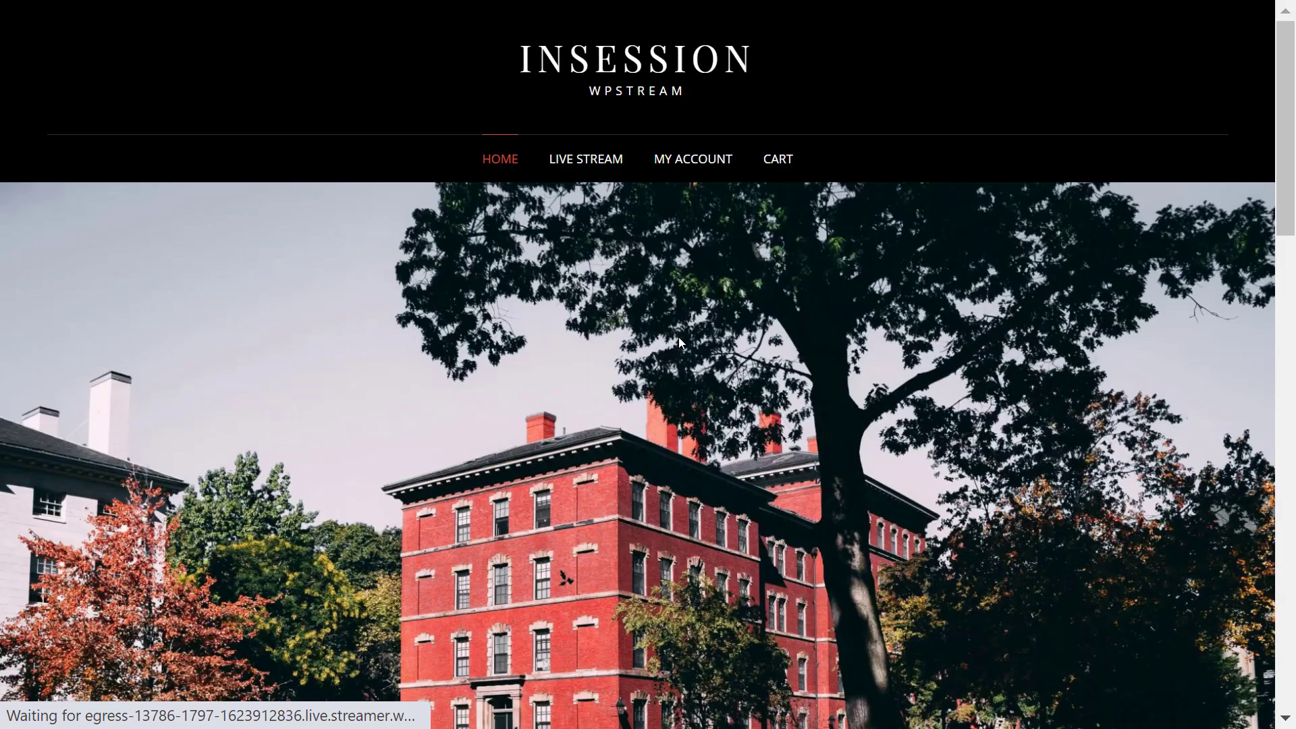